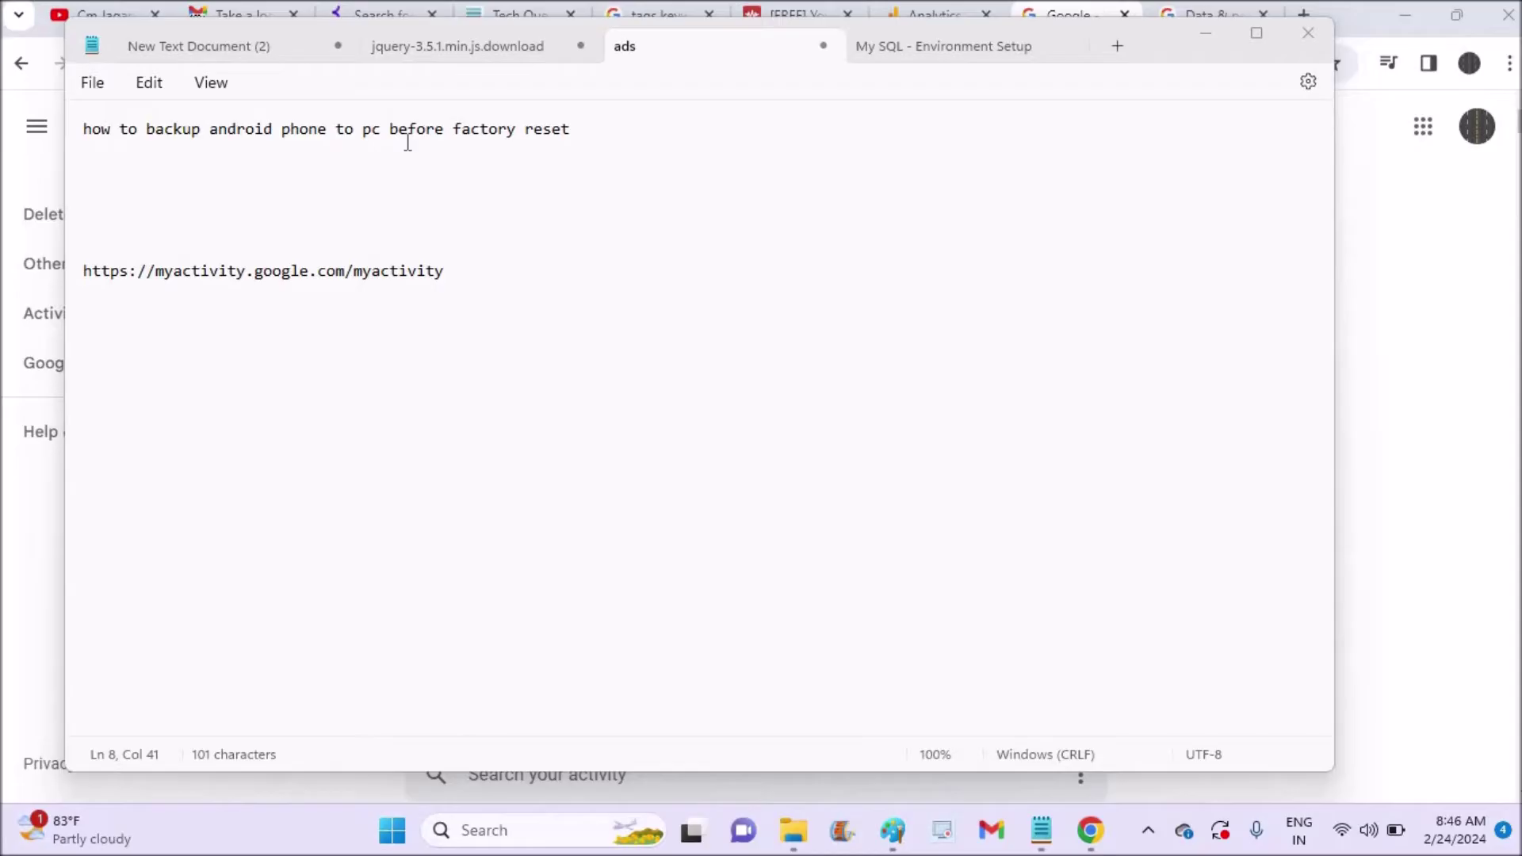
# Minimize the Notepad notes so Chrome's My Google Activity page is visible.
pyautogui.click(383, 127)
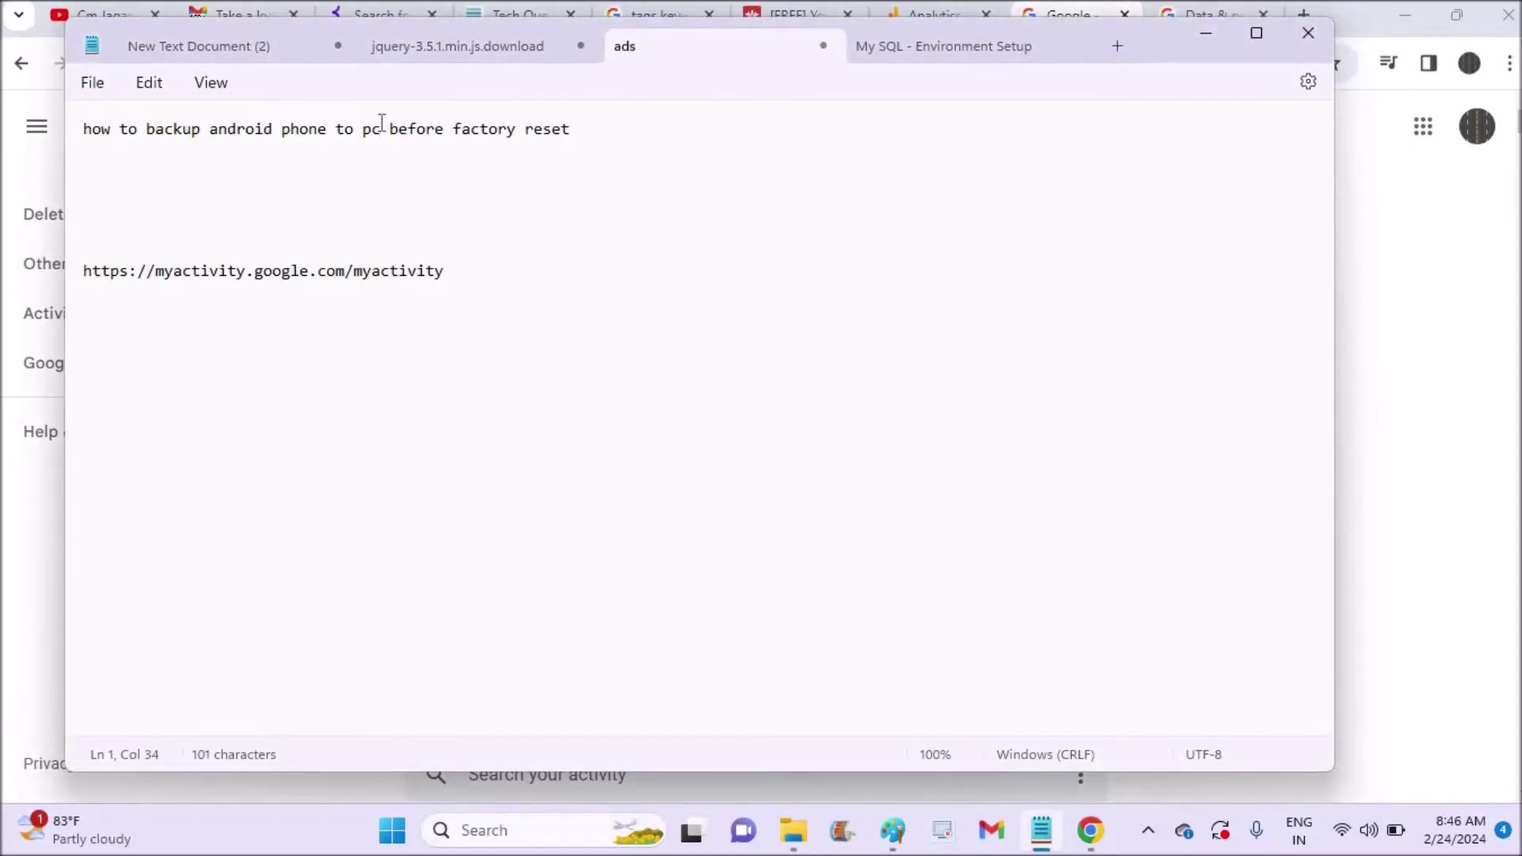
pyautogui.click(1197, 45)
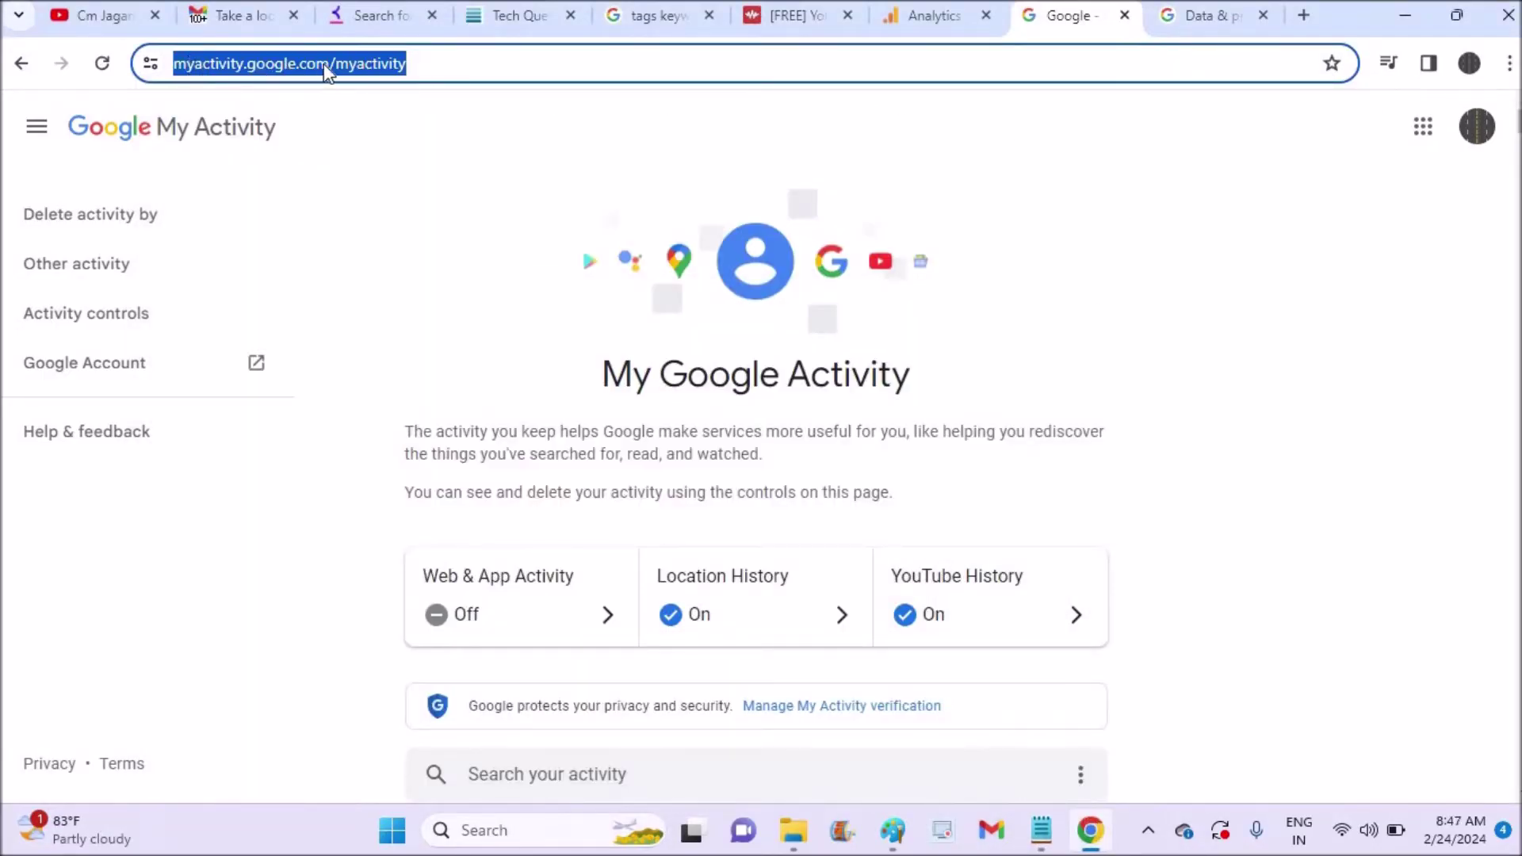
# Load Gmail in a new browser tab using the 'gm' address suggestion.
pyautogui.click(1307, 24)
pyautogui.write('g')
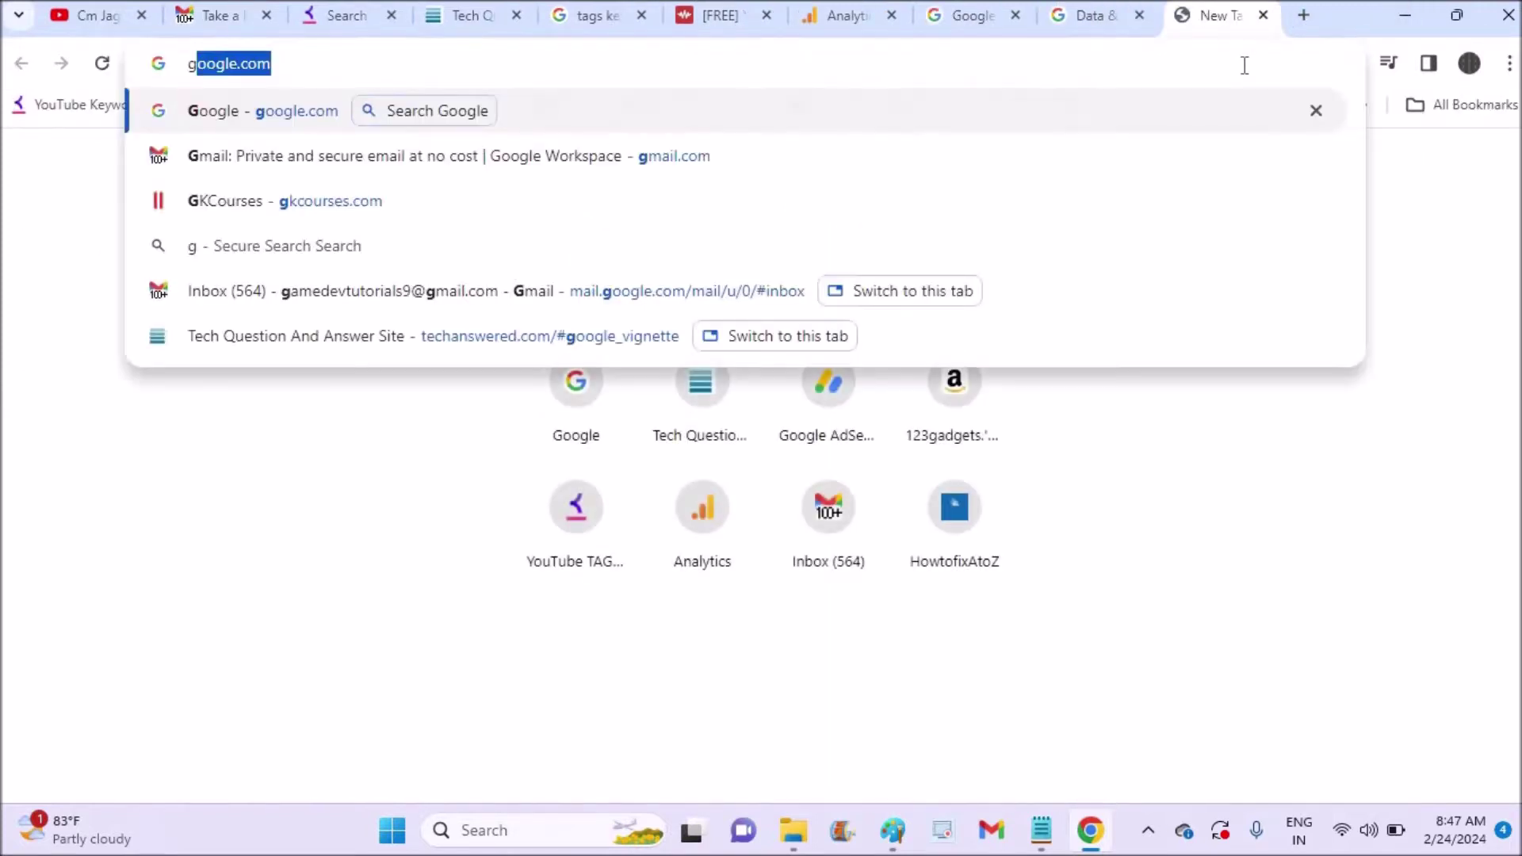
pyautogui.write('m')
pyautogui.press('Return')
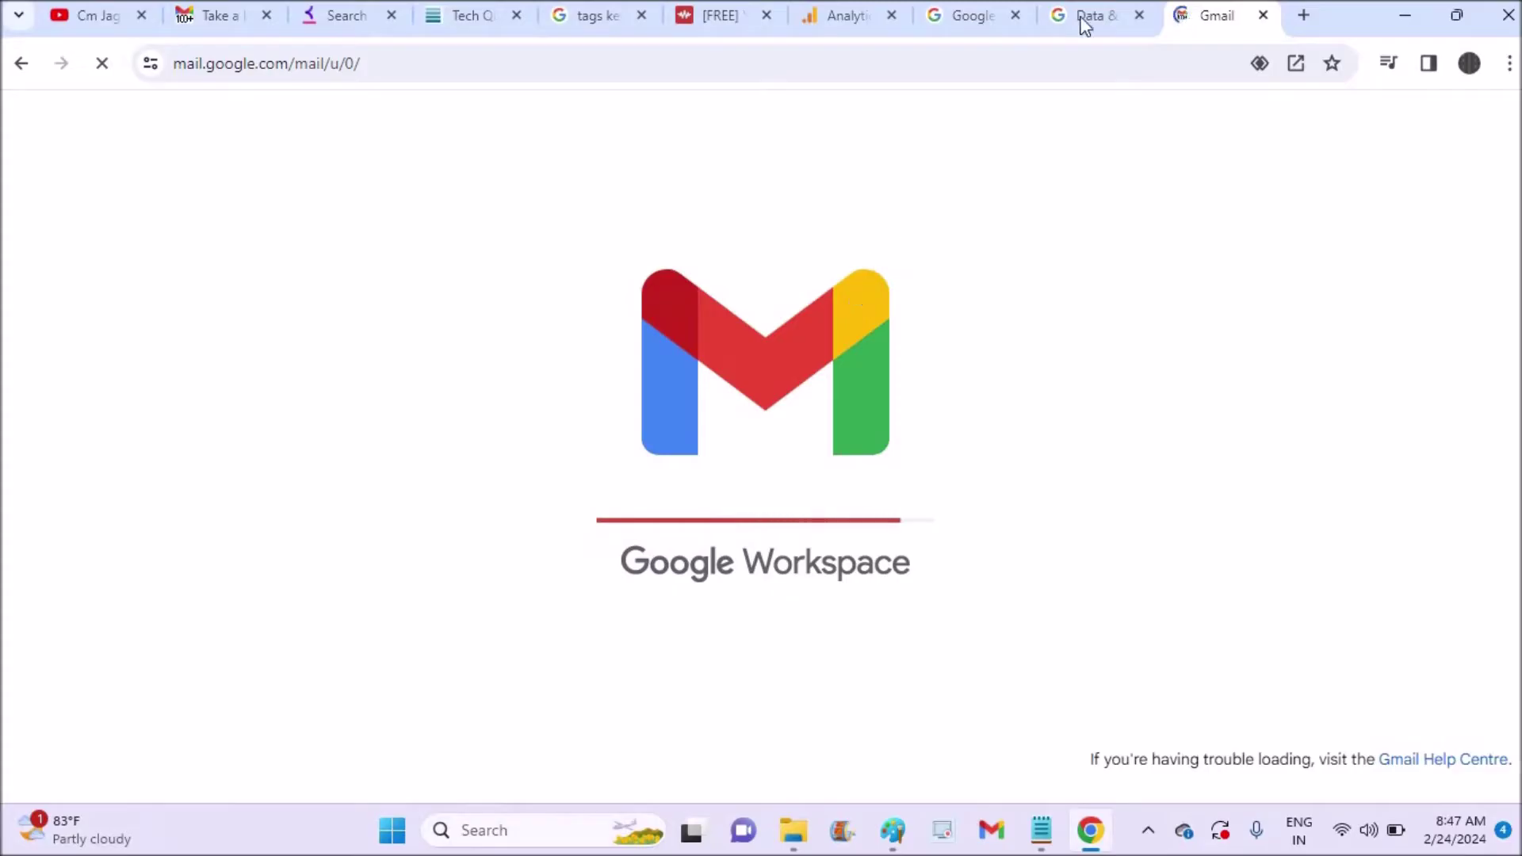
# Return to the My Google Activity tab, briefly restoring and re-minimizing the Notepad notes.
pyautogui.click(981, 16)
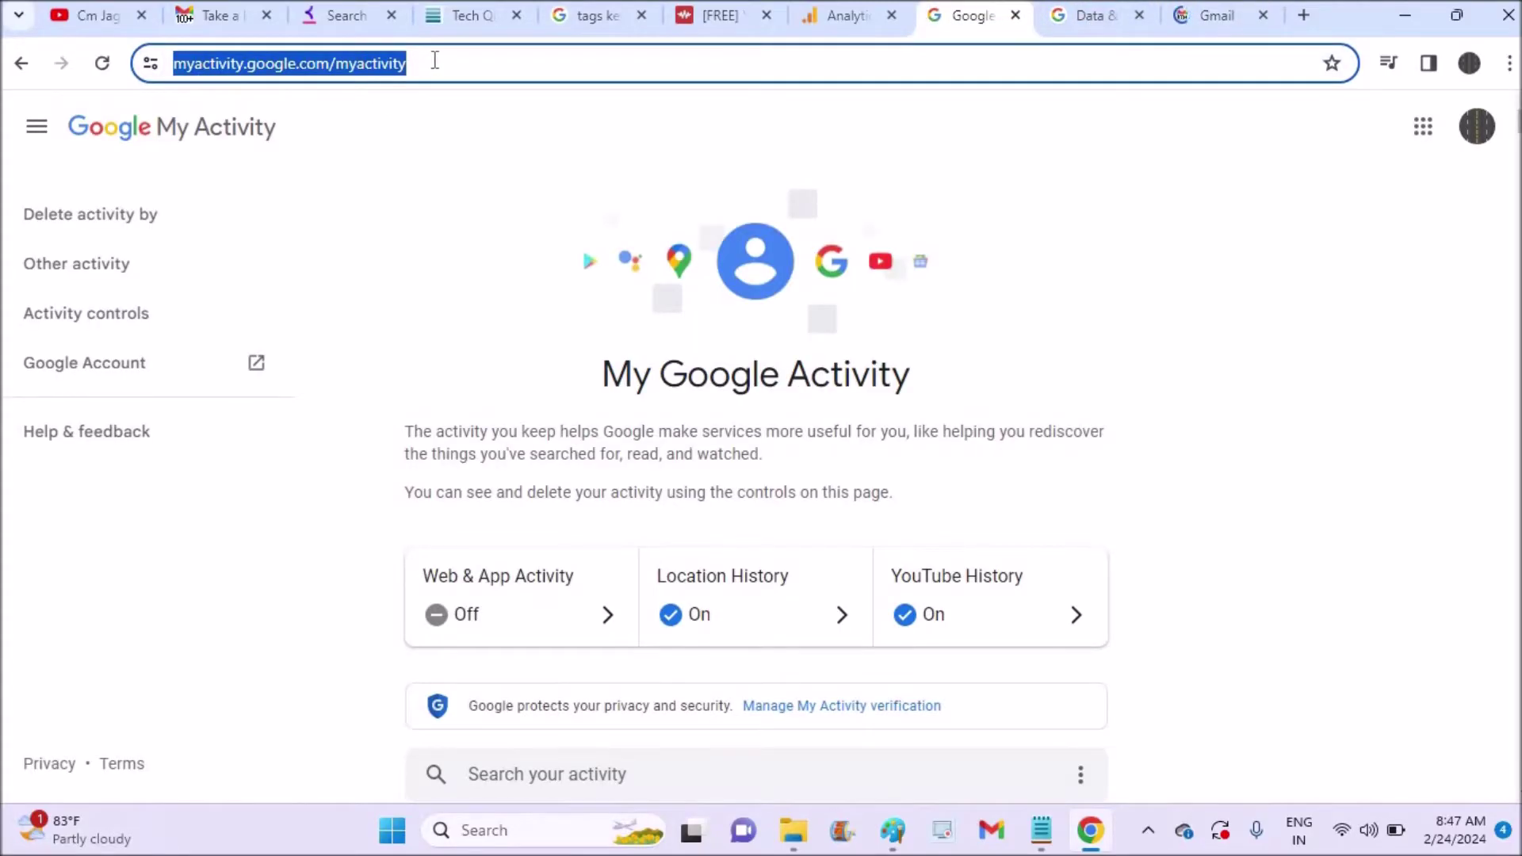
pyautogui.click(1041, 832)
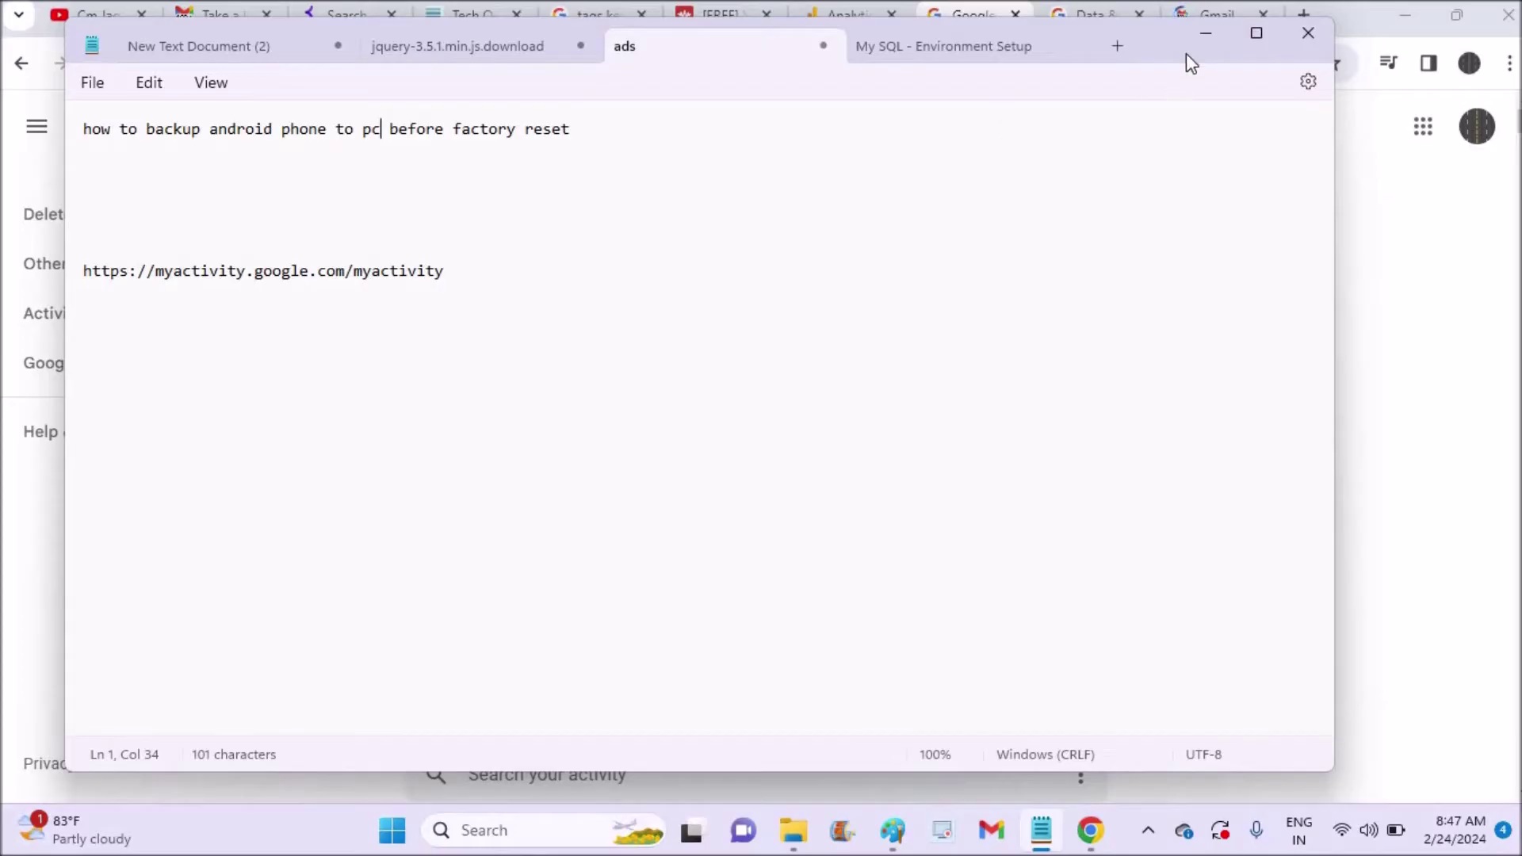
pyautogui.click(1203, 37)
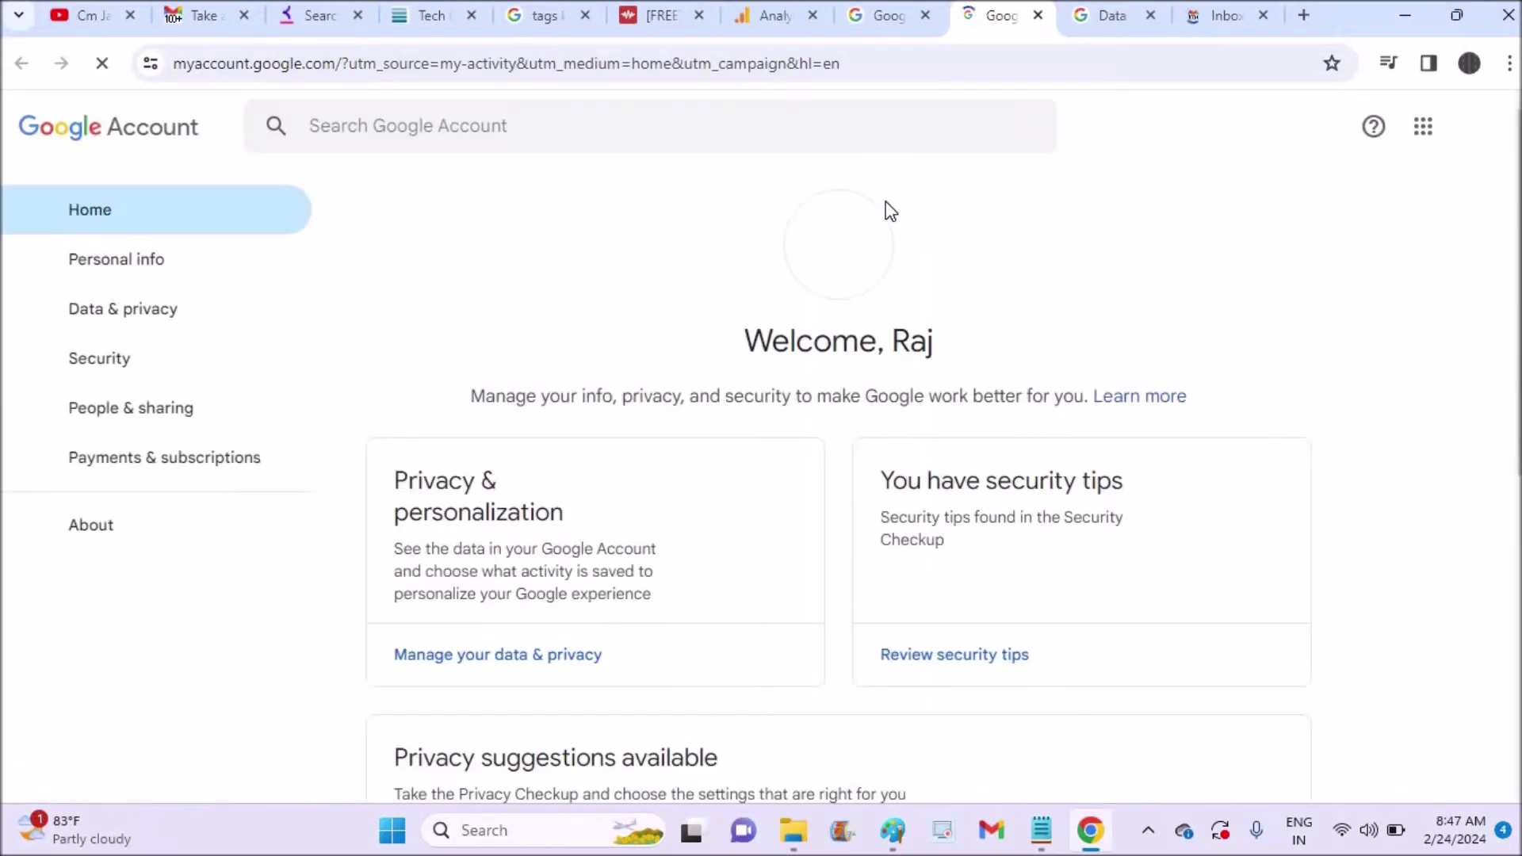
# On Data & privacy, go to 'Download or delete your data' and launch Google Takeout.
pyautogui.click(155, 310)
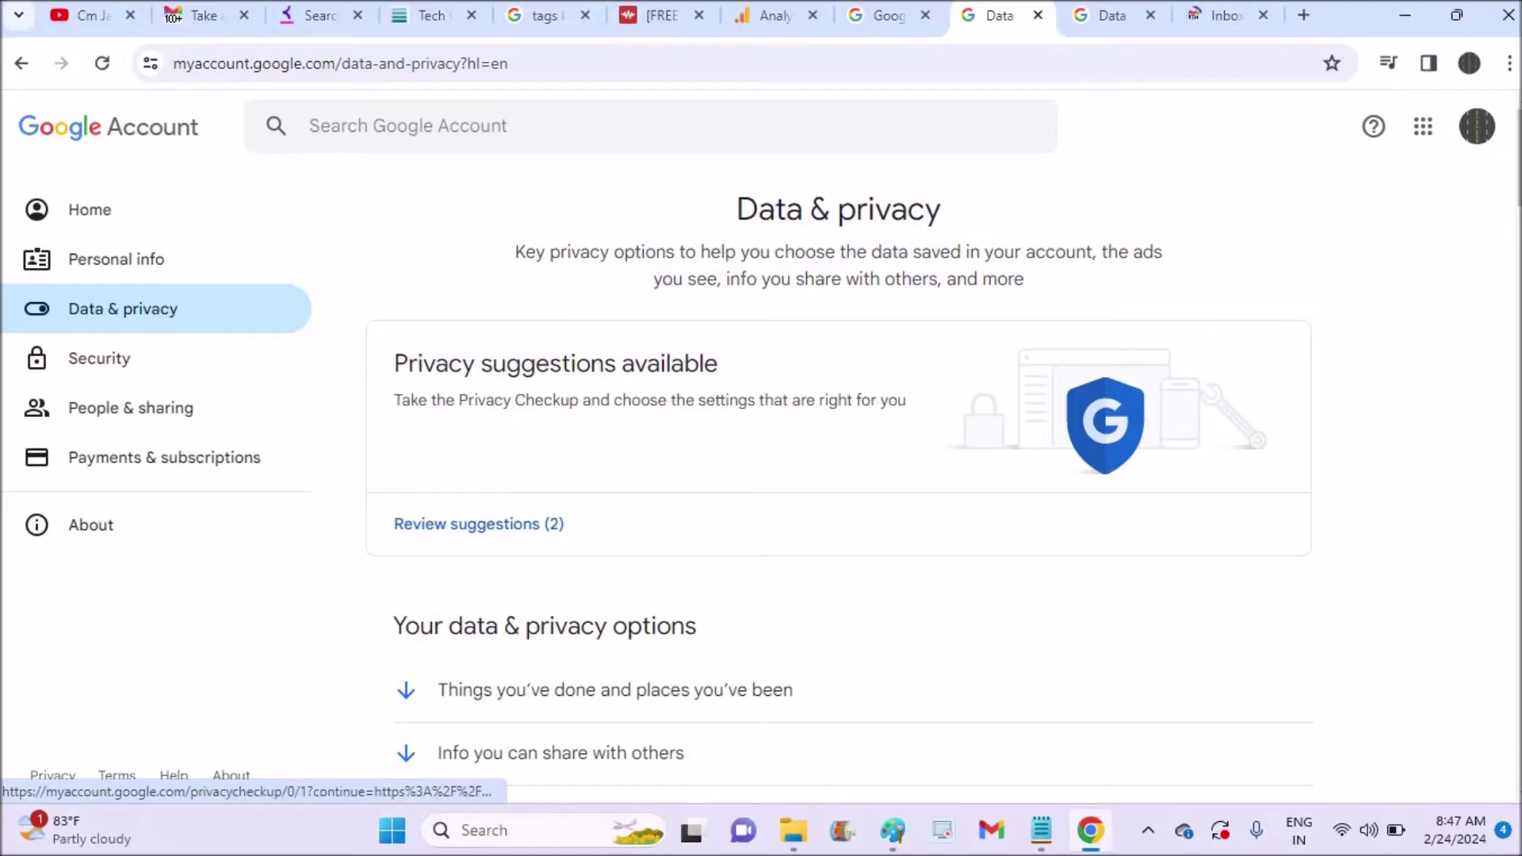
pyautogui.scroll(-10, 839, 476)
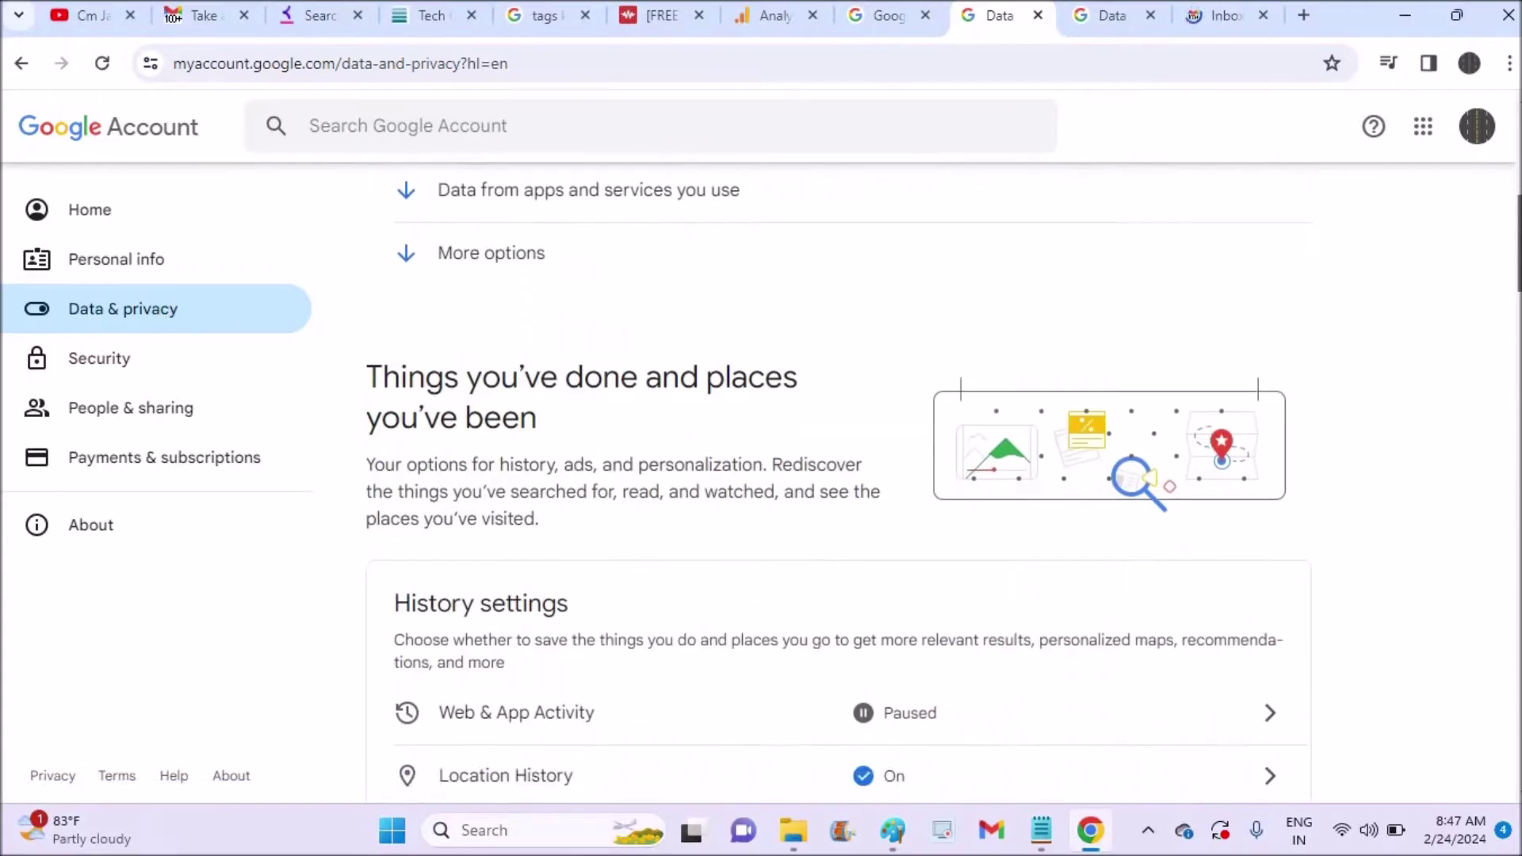
pyautogui.scroll(-12, 838, 476)
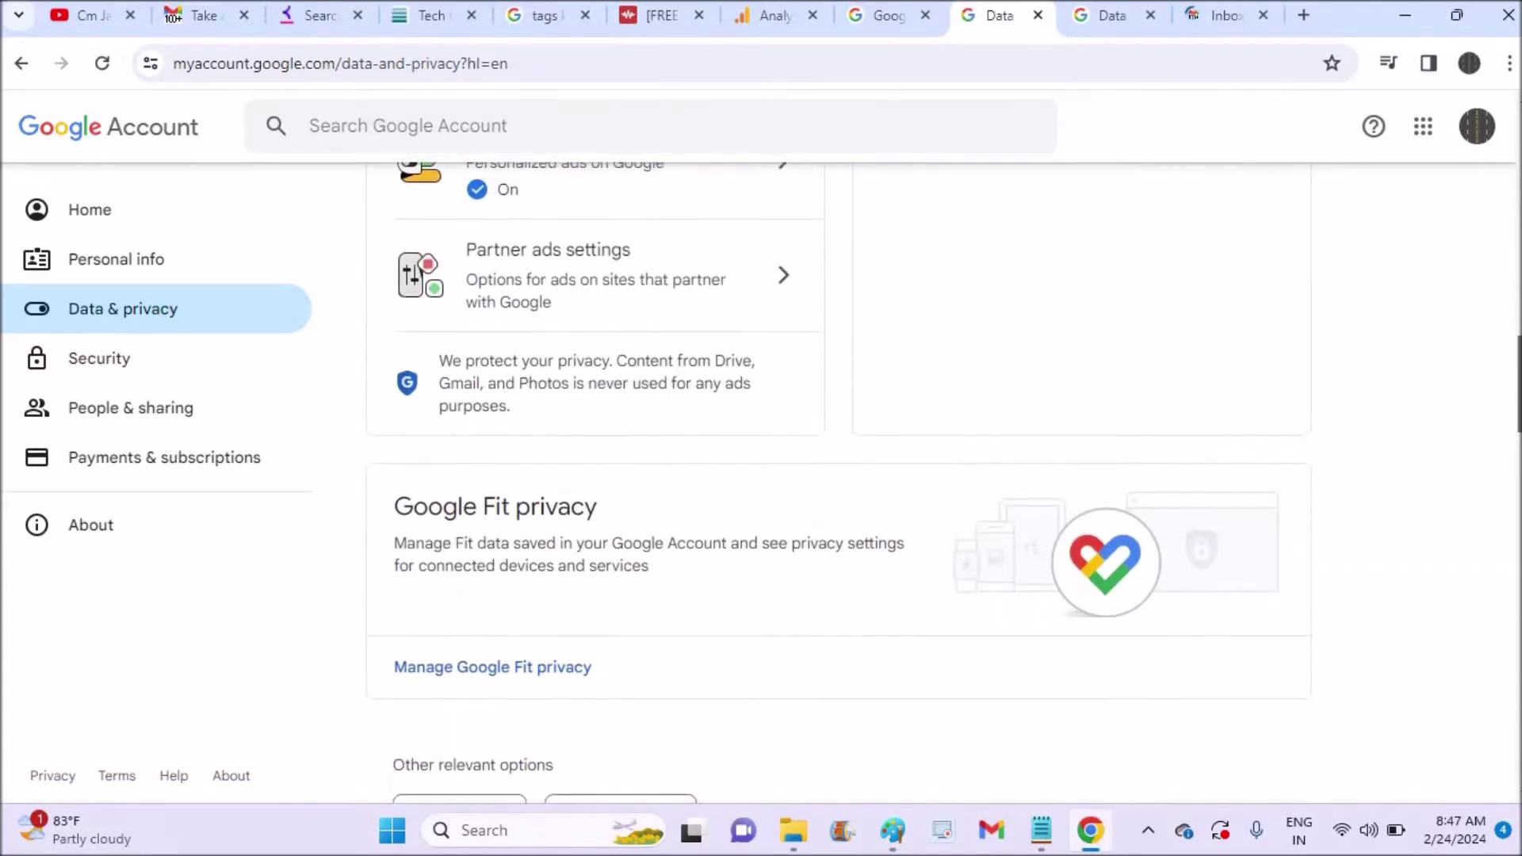
pyautogui.scroll(-9, 838, 483)
pyautogui.scroll(1, 837, 483)
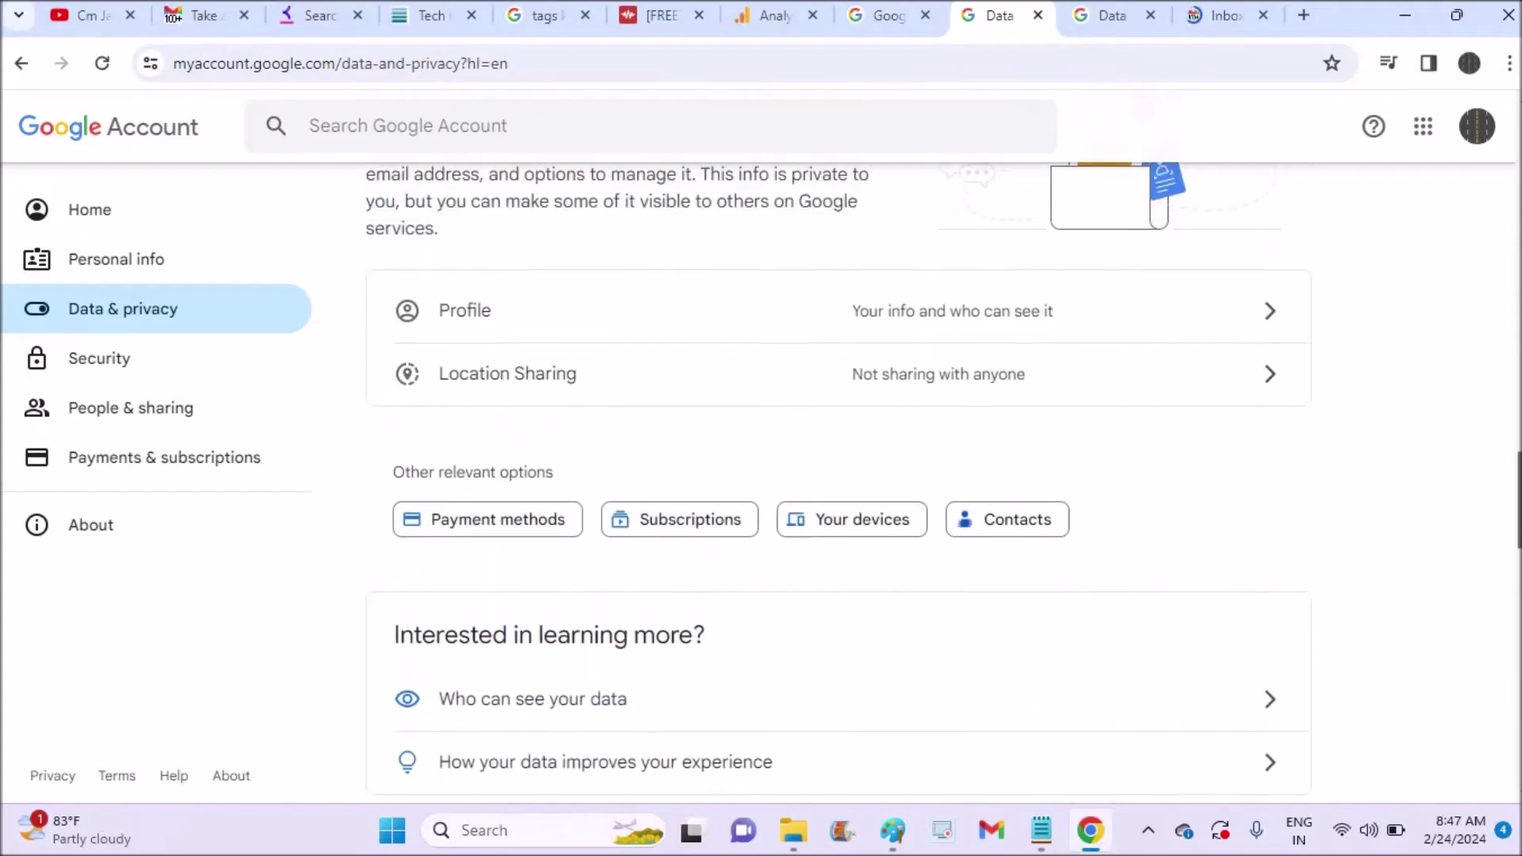
pyautogui.scroll(-4, 837, 483)
pyautogui.scroll(-12, 1082, 625)
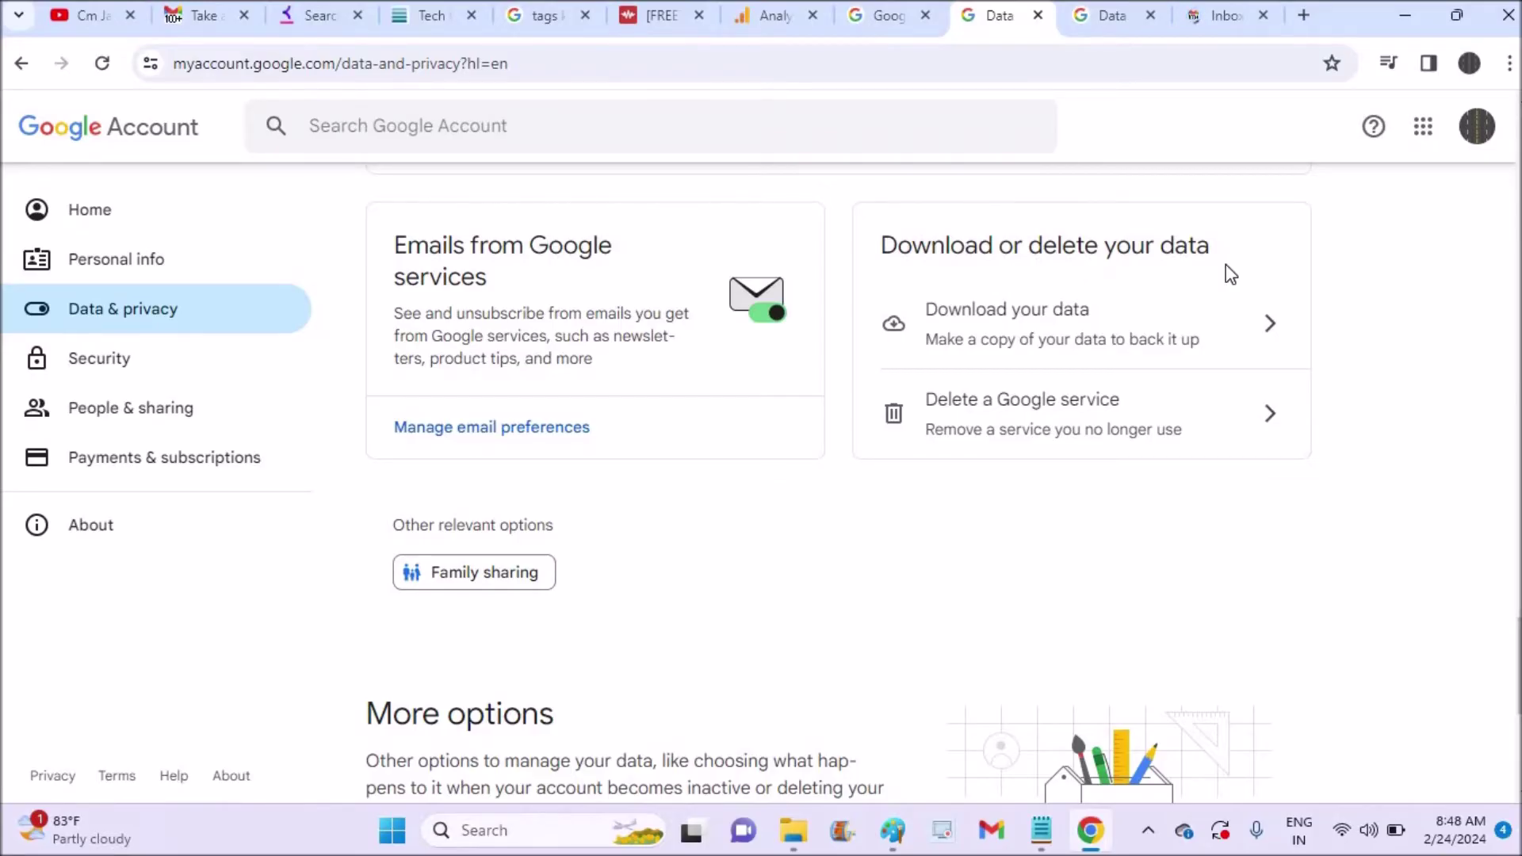
pyautogui.click(1253, 329)
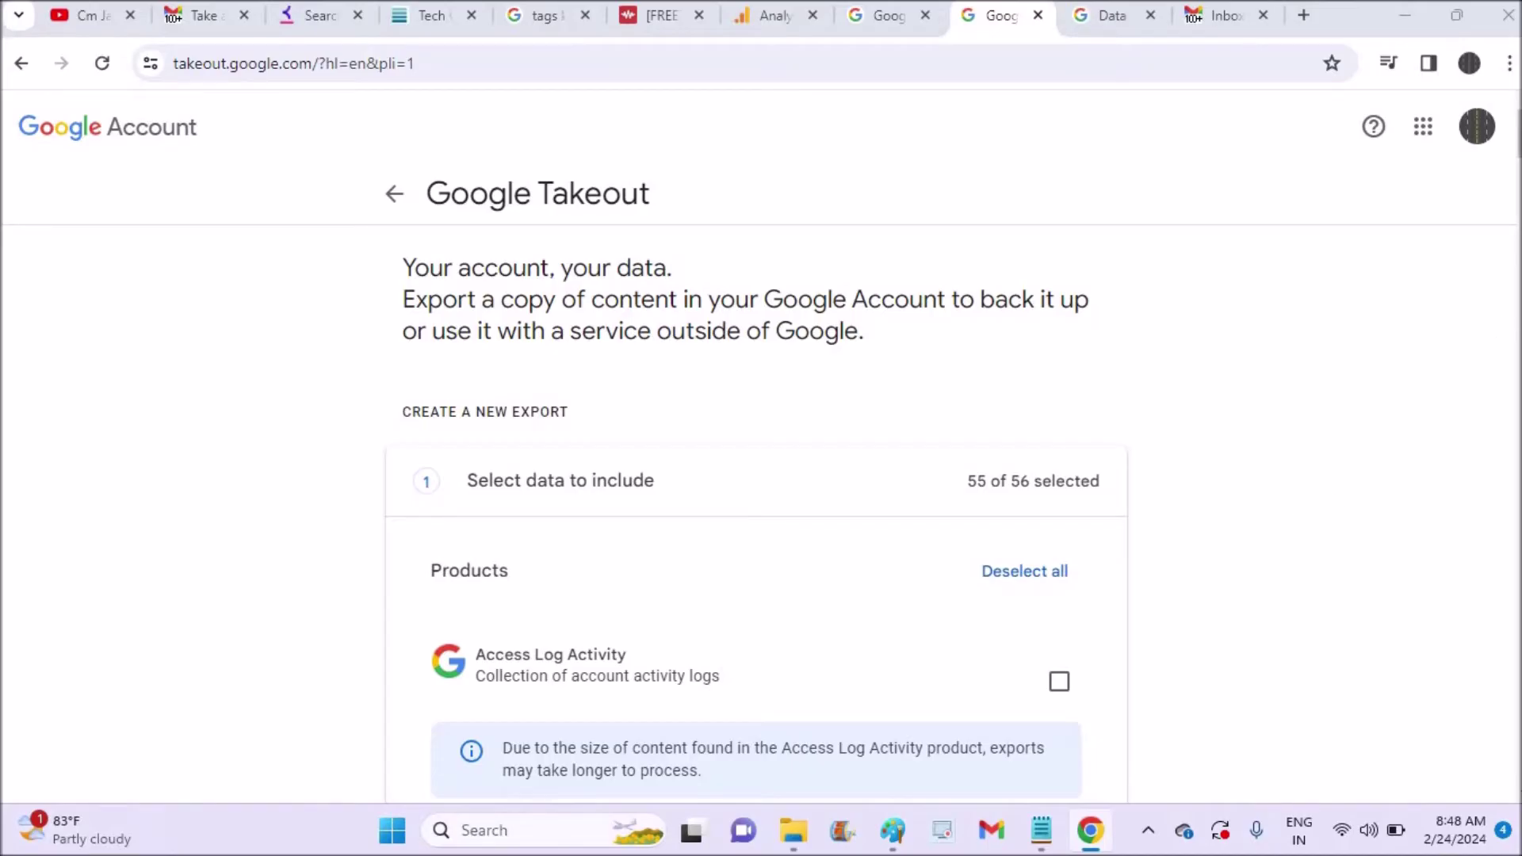
# Tick Access Log Activity so all 56 of 56 products are included.
pyautogui.scroll(-2, 1346, 404)
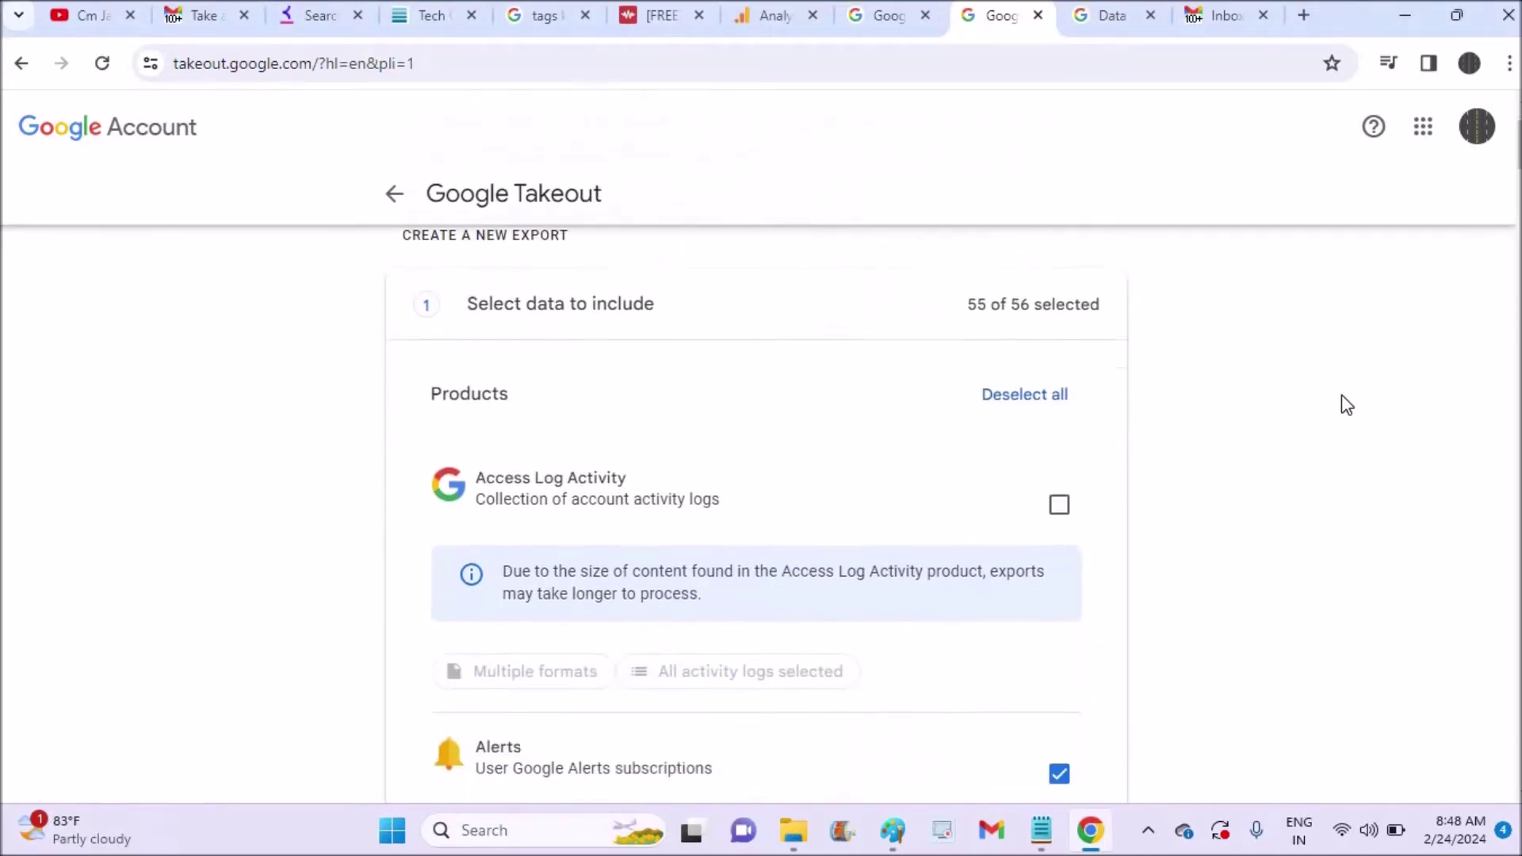
pyautogui.scroll(-2, 1346, 404)
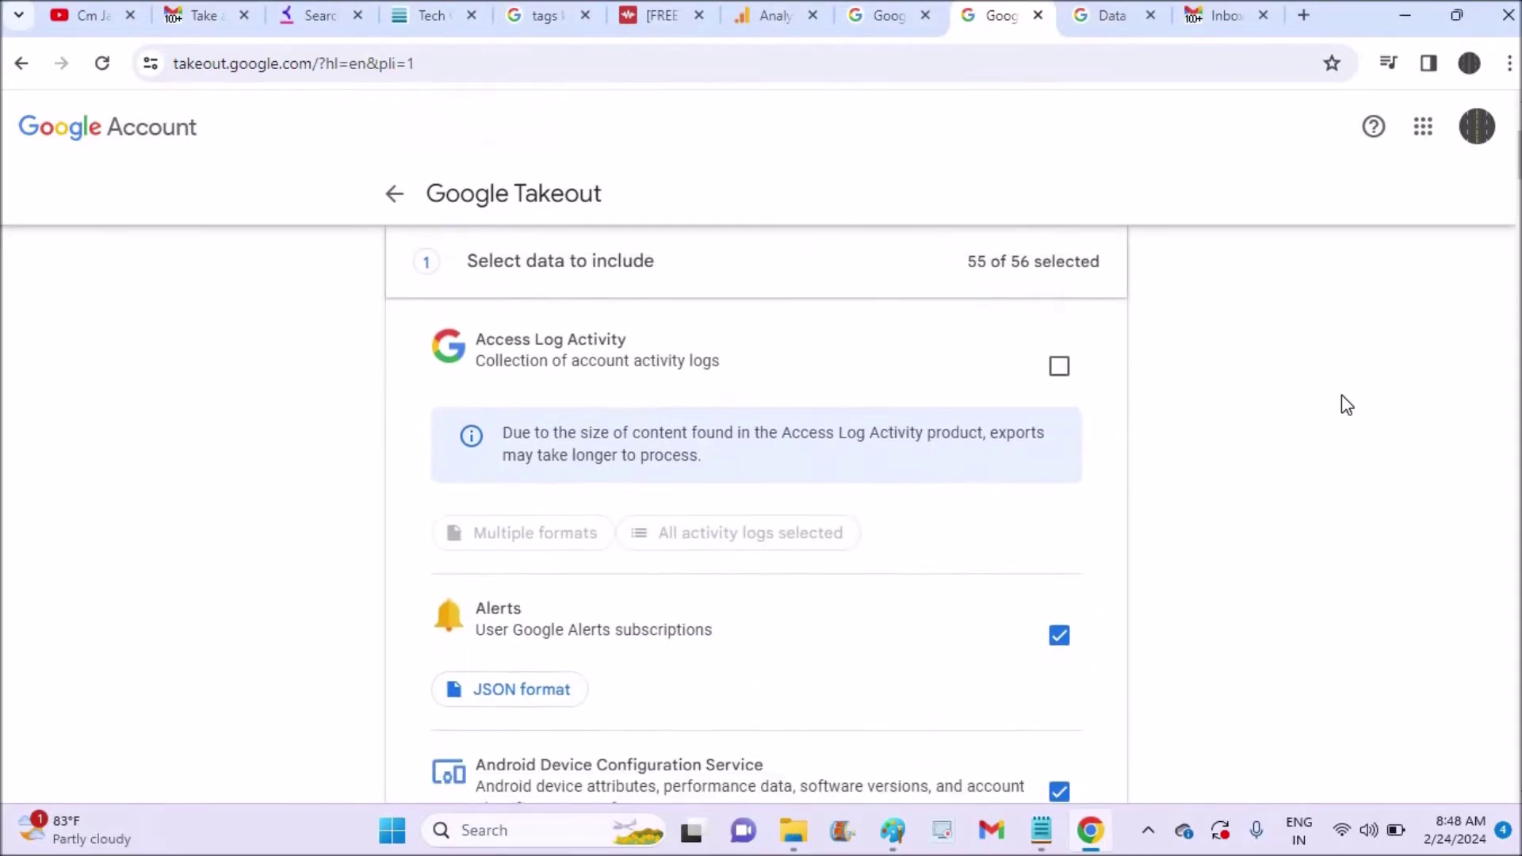
pyautogui.click(1060, 370)
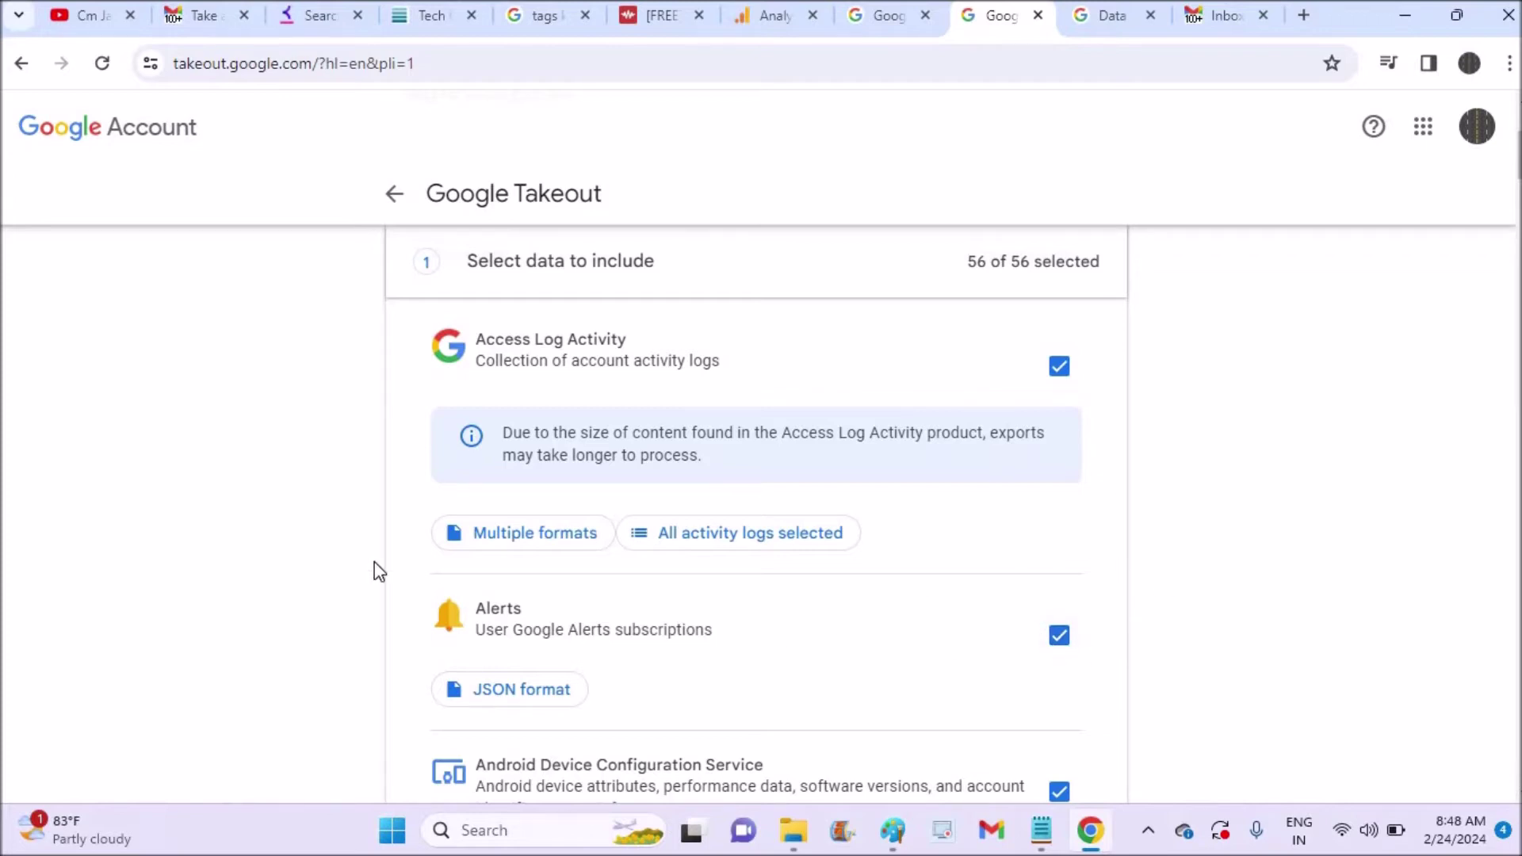
pyautogui.scroll(-3, 235, 554)
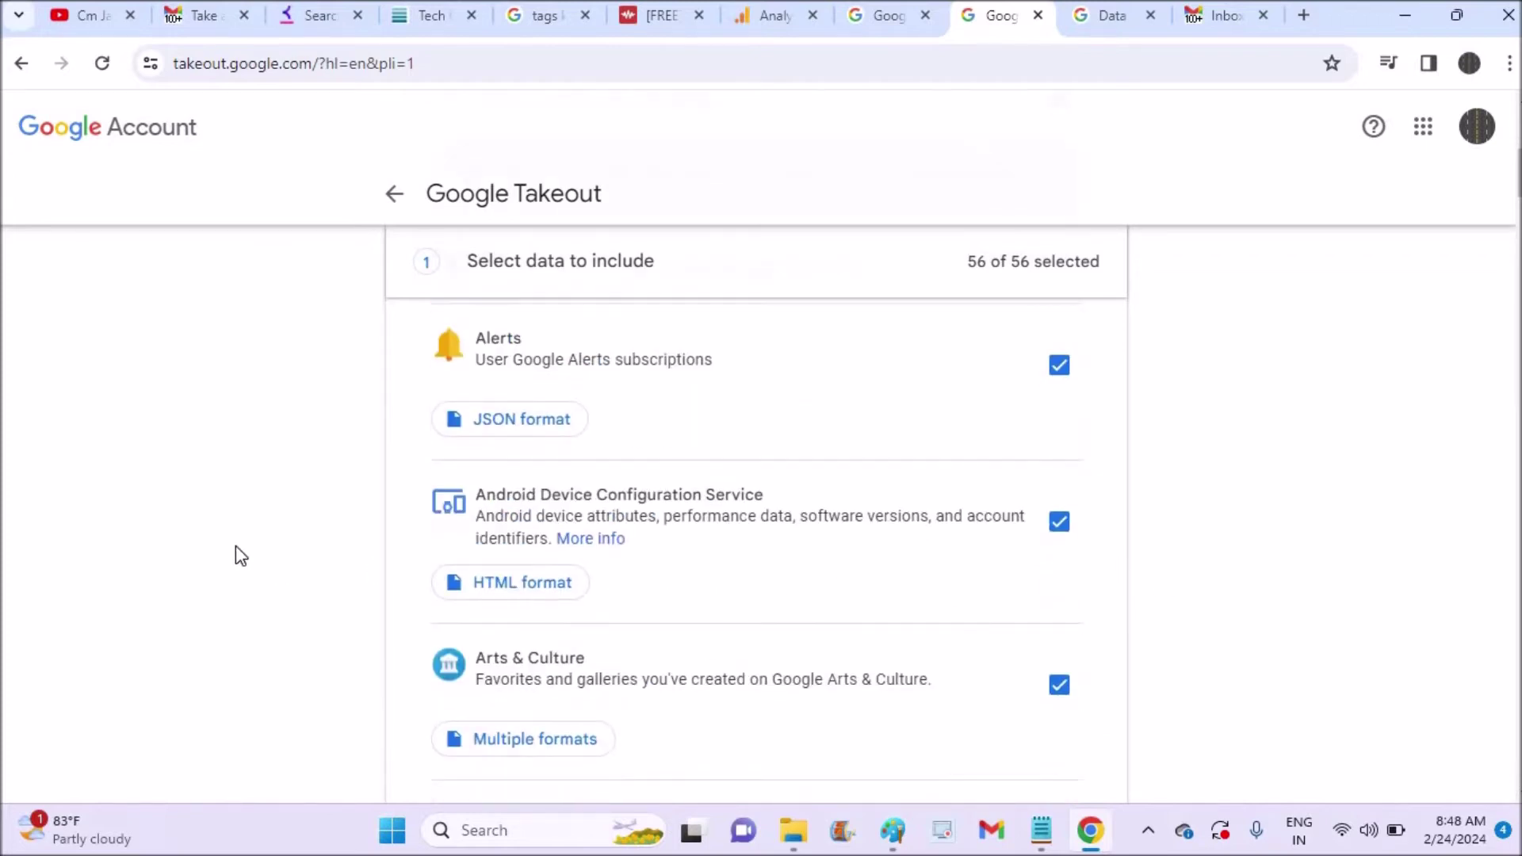
pyautogui.scroll(-2, 236, 547)
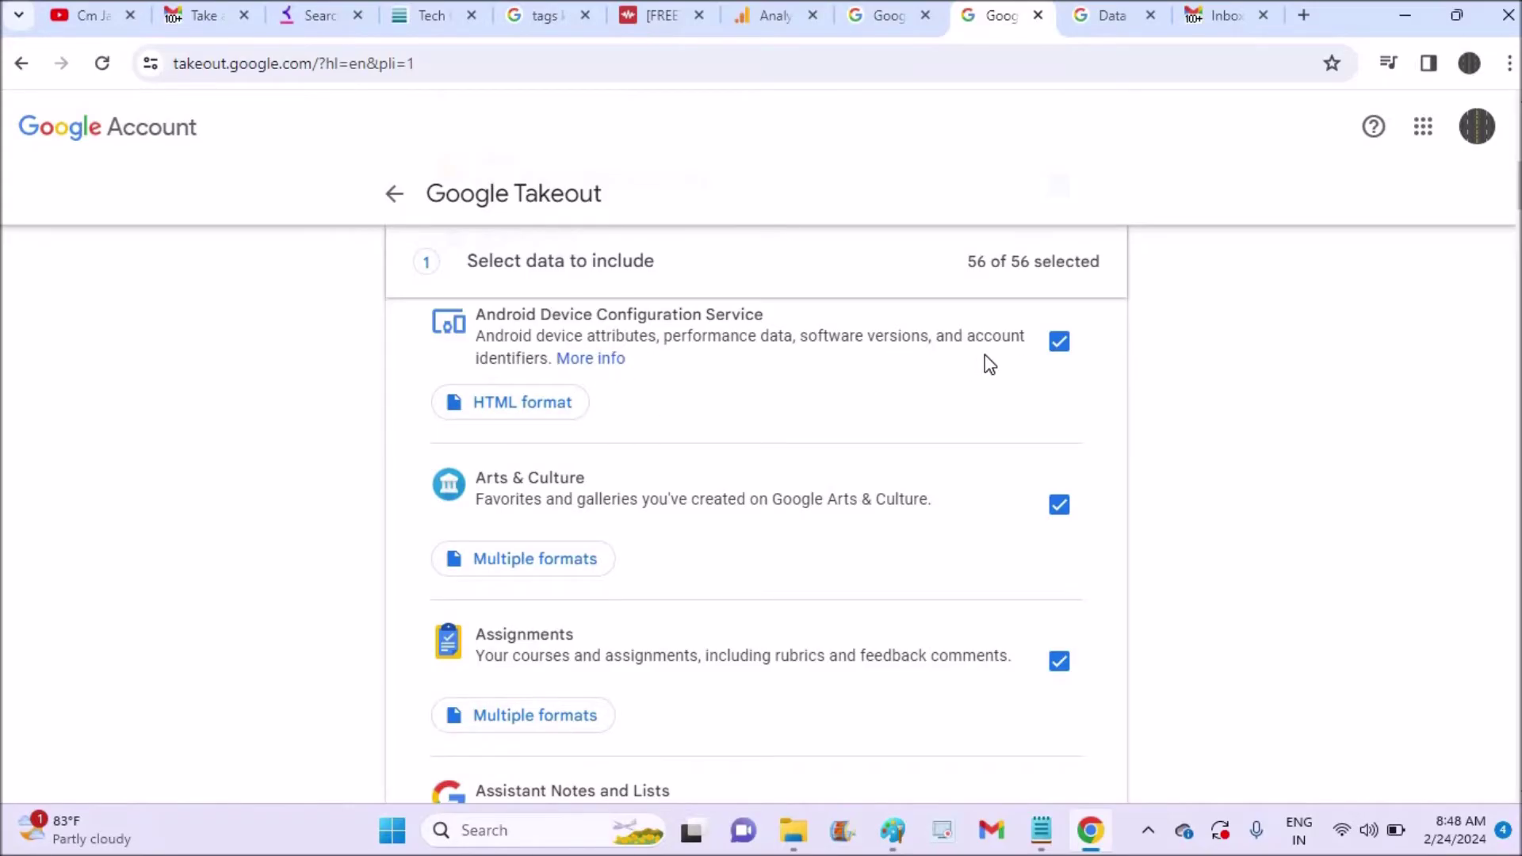
pyautogui.click(1060, 505)
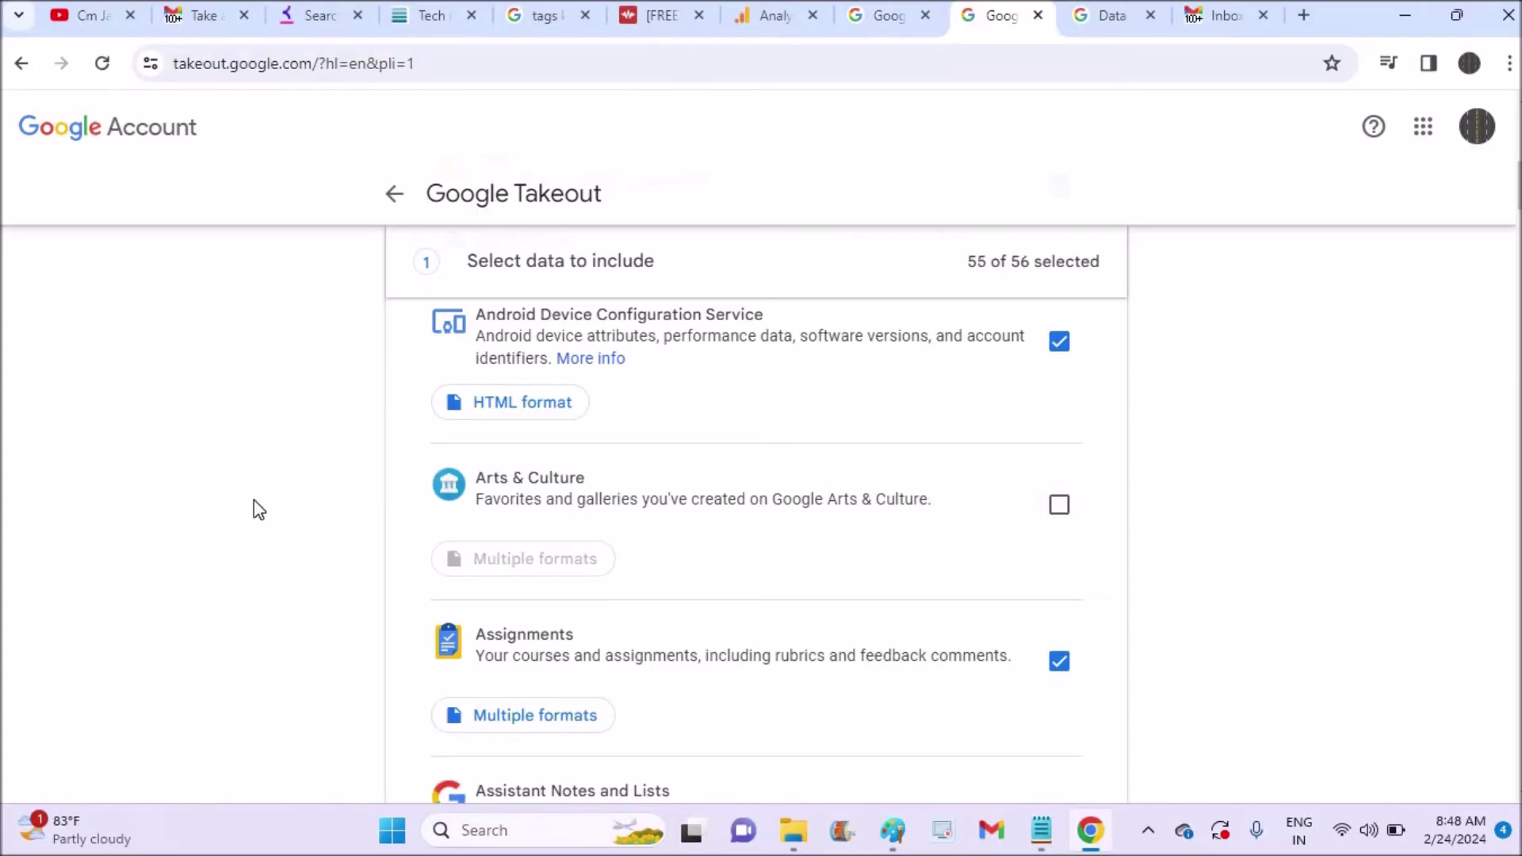
pyautogui.scroll(-8, 259, 509)
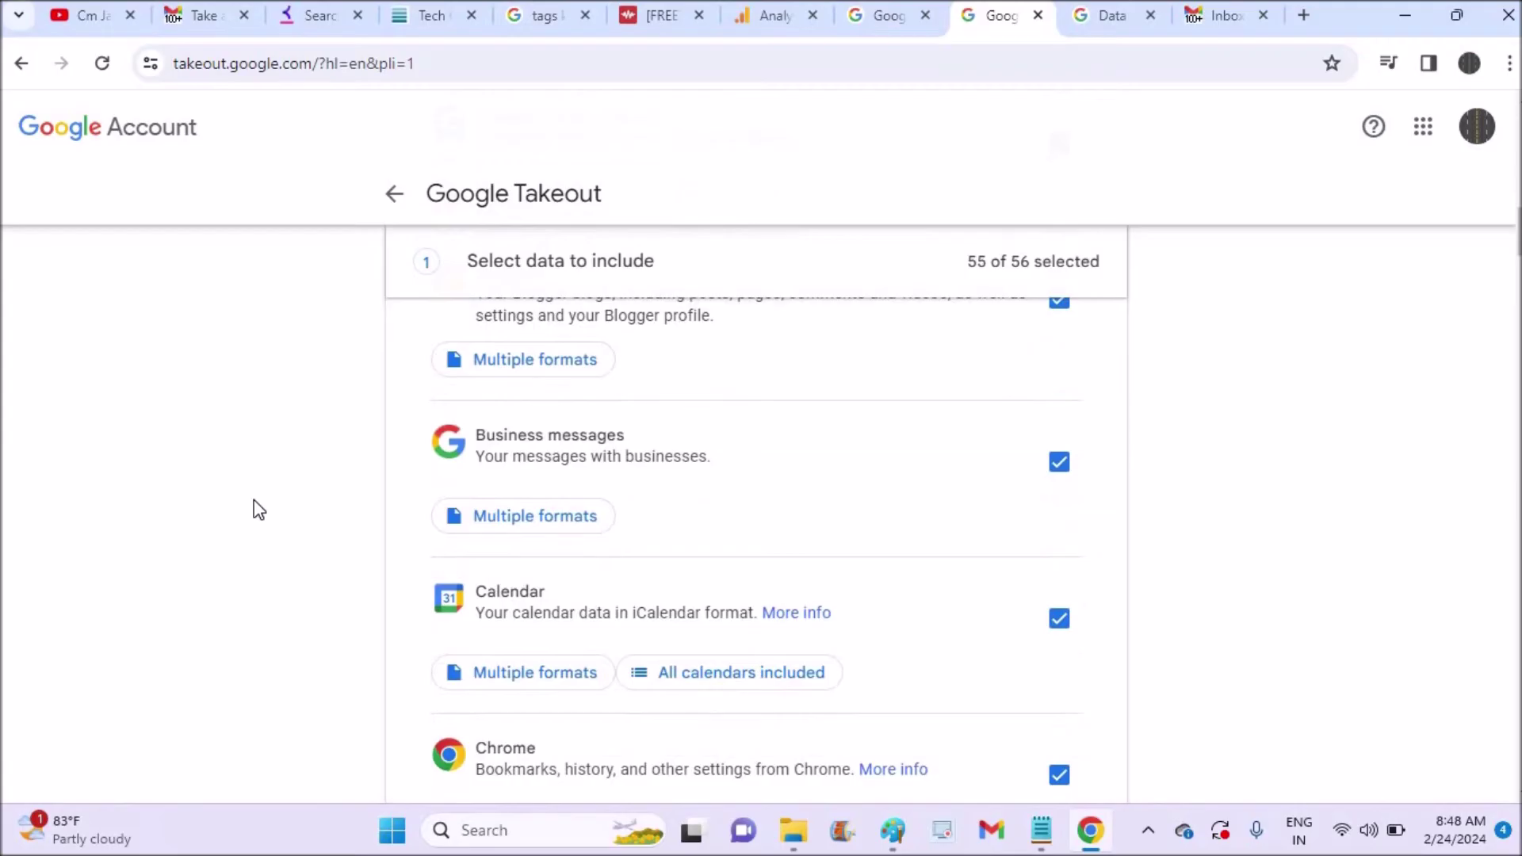
pyautogui.scroll(-2, 259, 509)
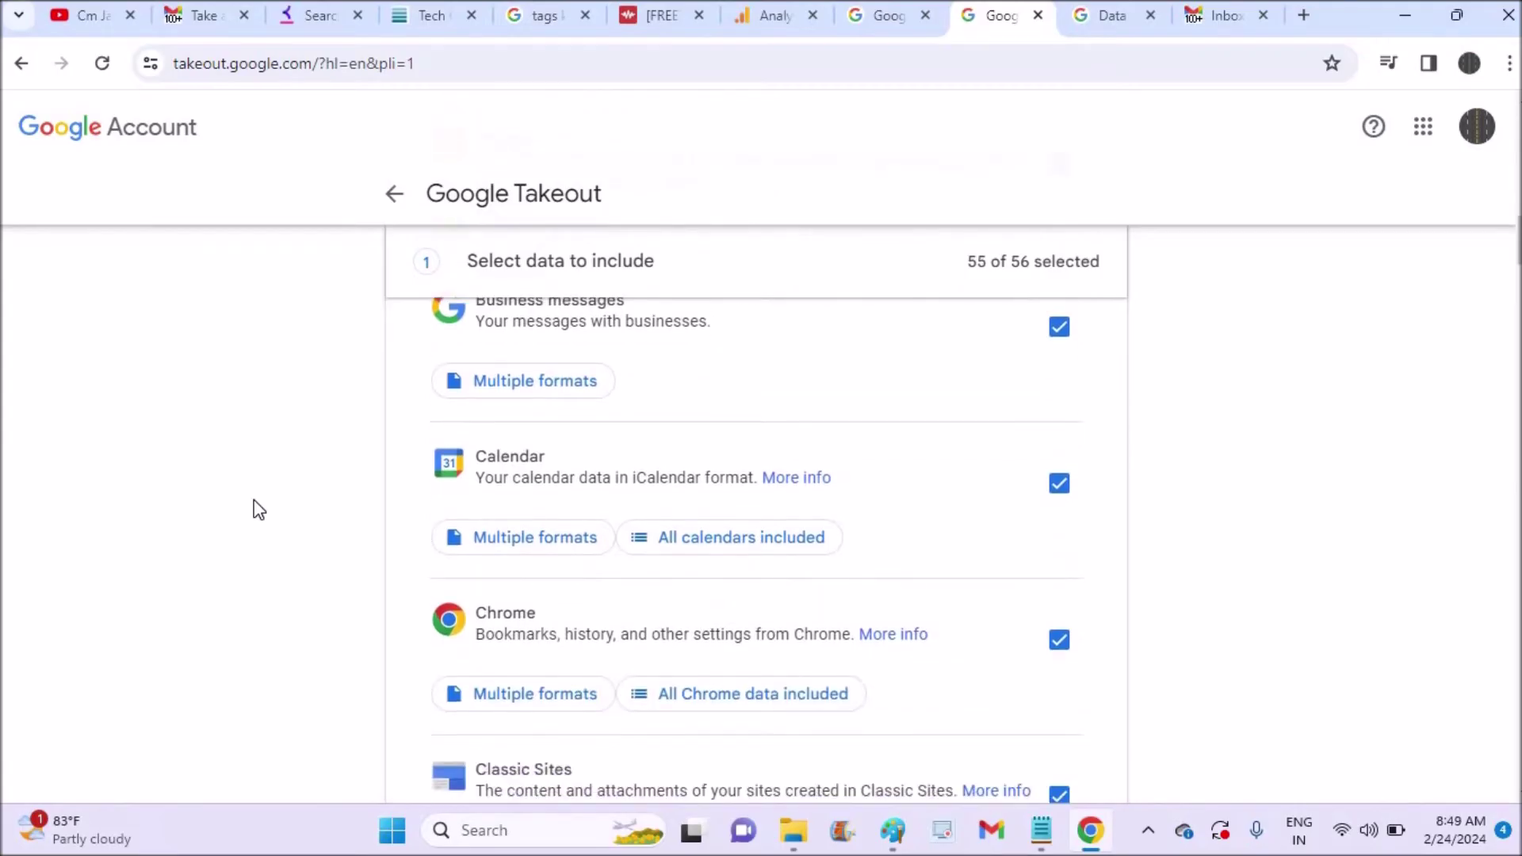
pyautogui.scroll(-6, 259, 509)
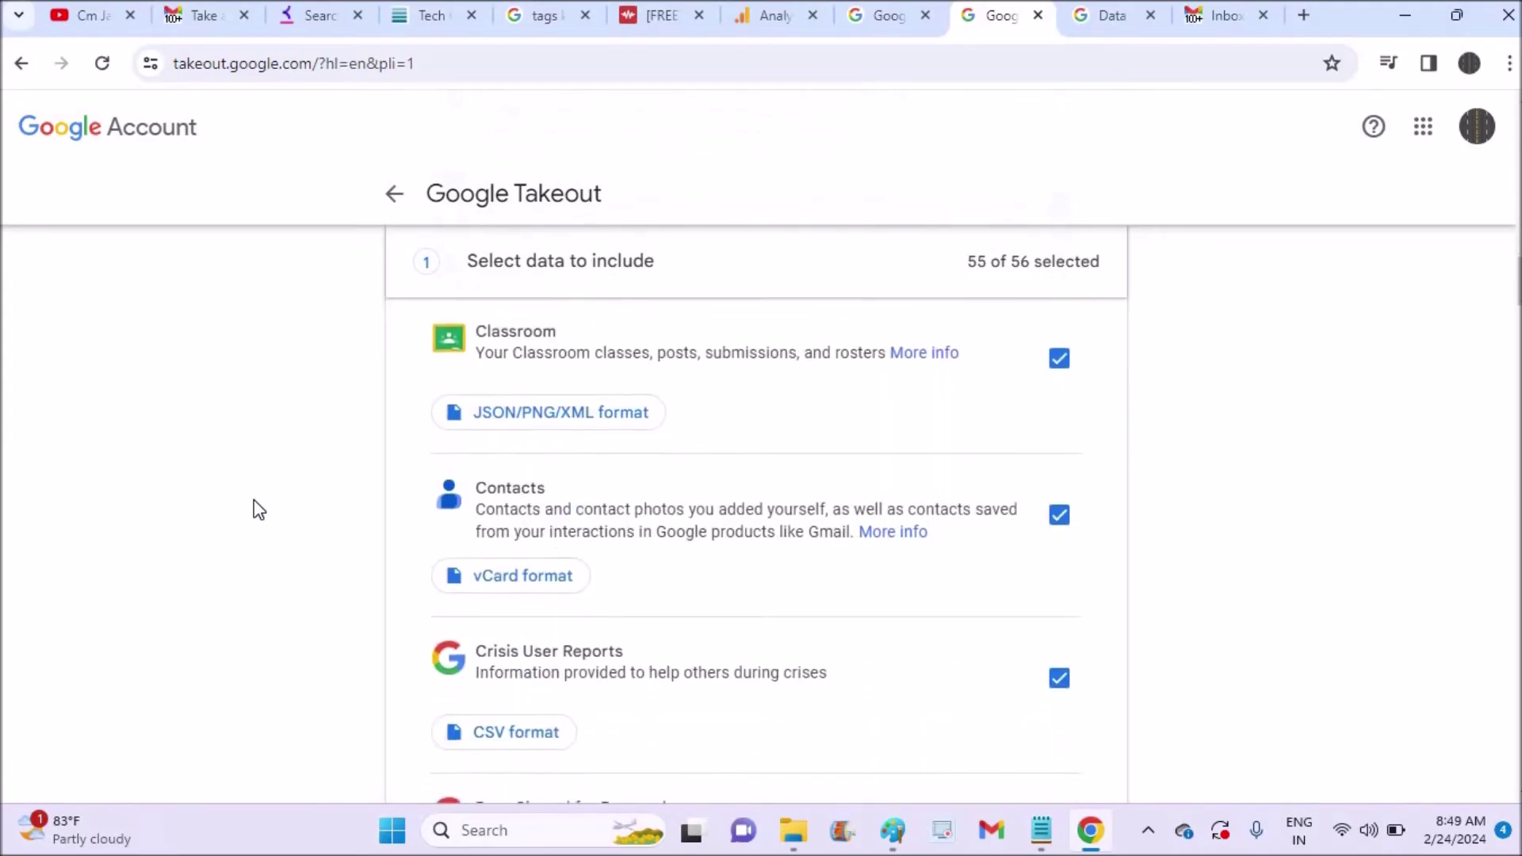
pyautogui.scroll(-12, 259, 509)
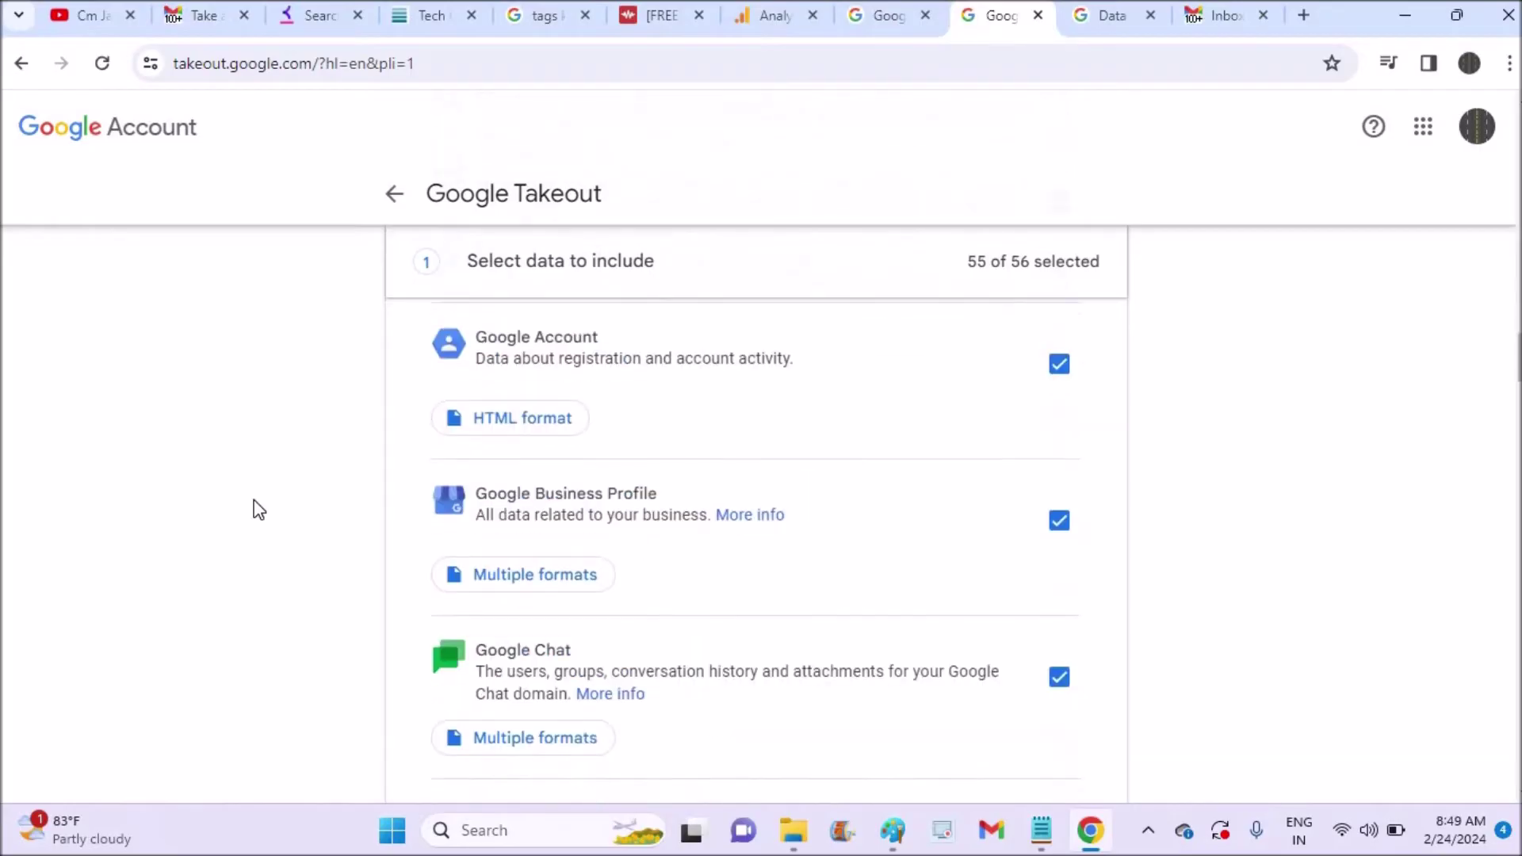
pyautogui.scroll(-8, 259, 509)
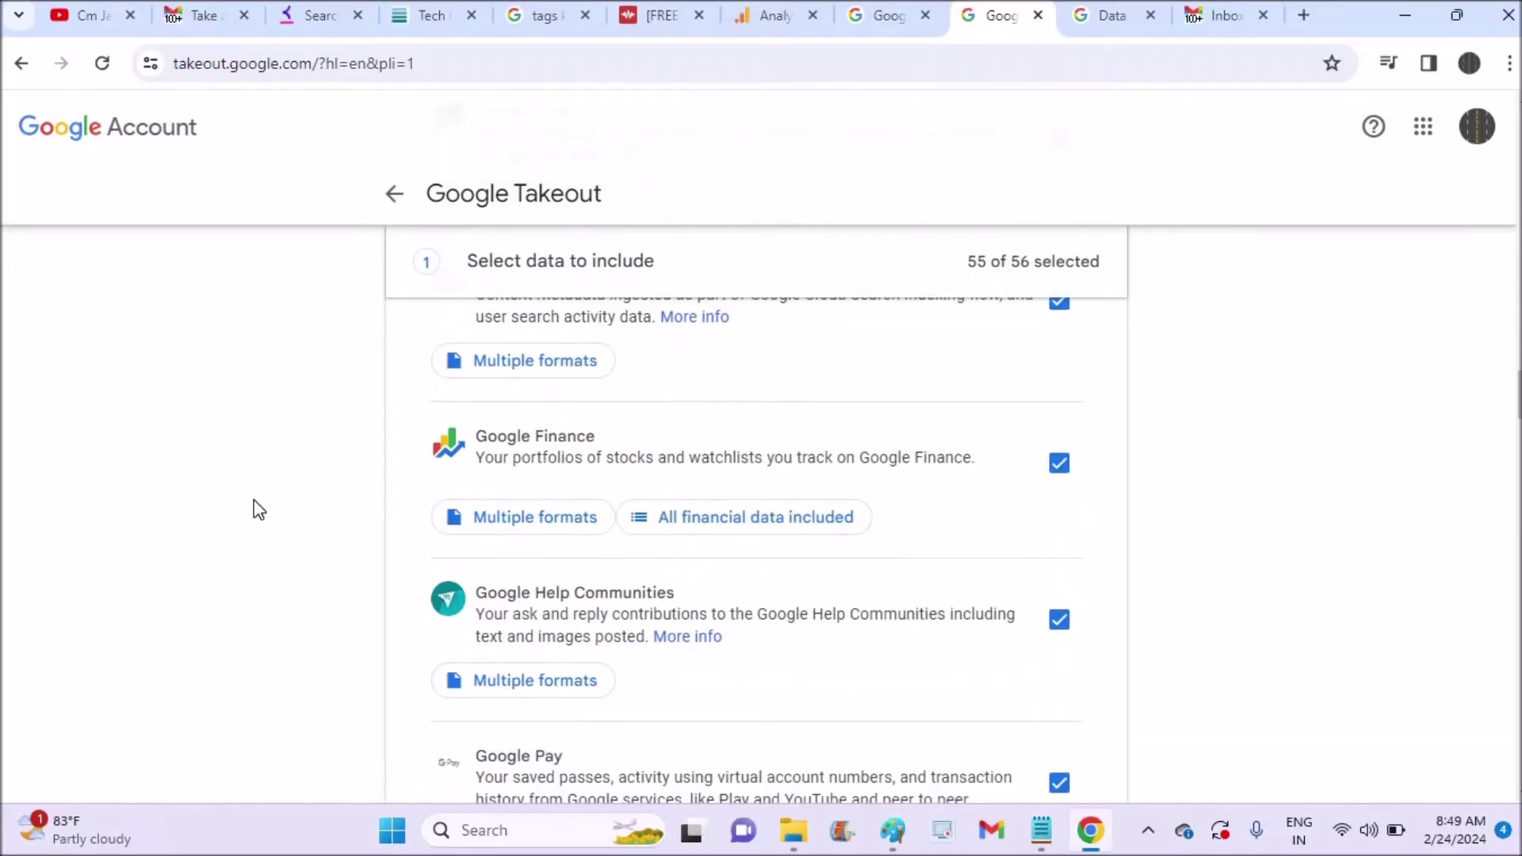
pyautogui.scroll(-15, 259, 509)
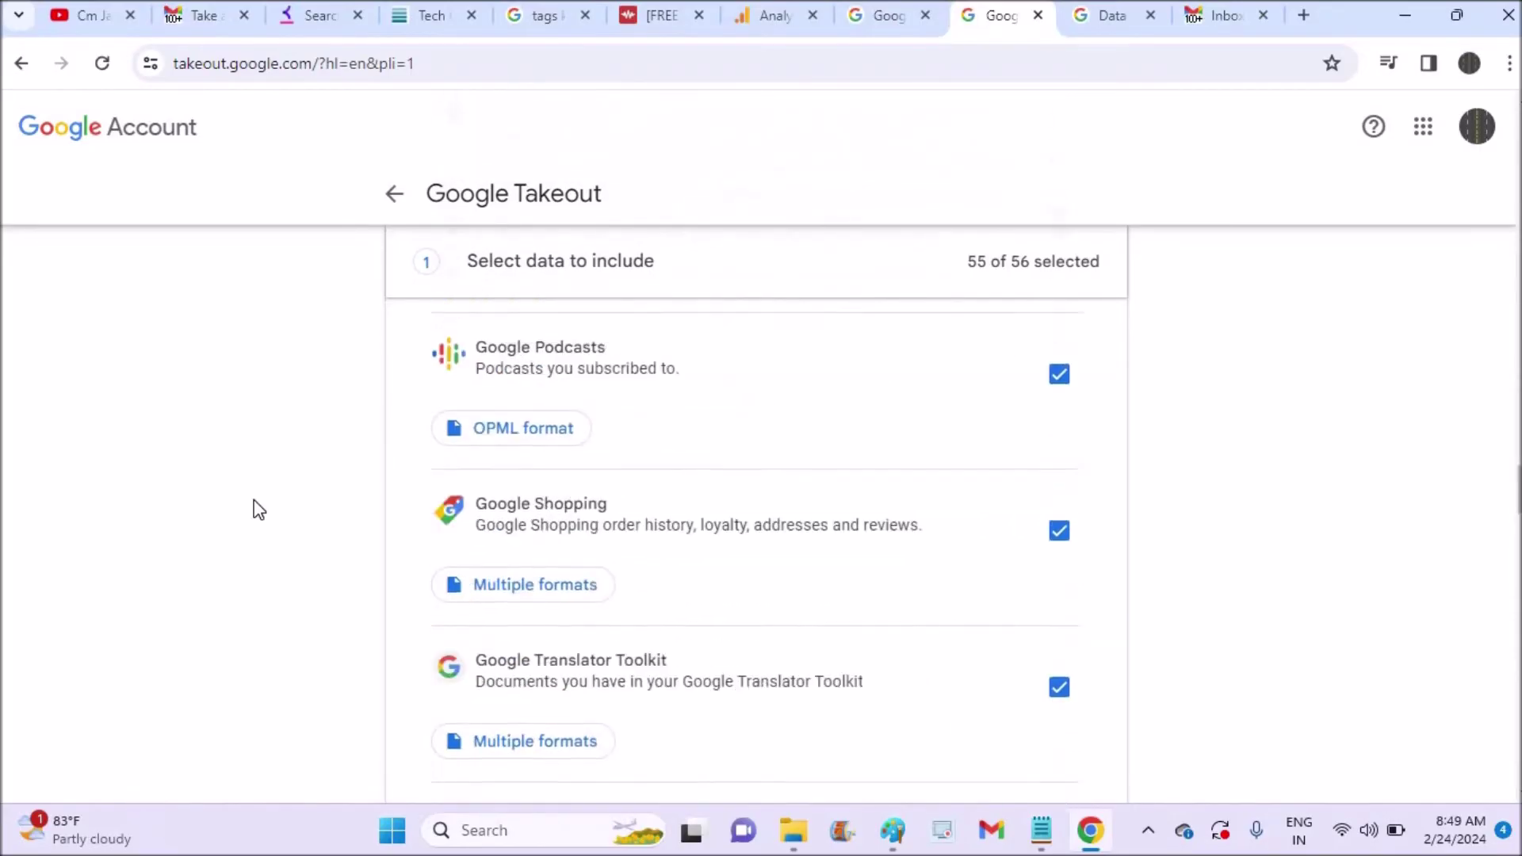
pyautogui.scroll(-15, 259, 509)
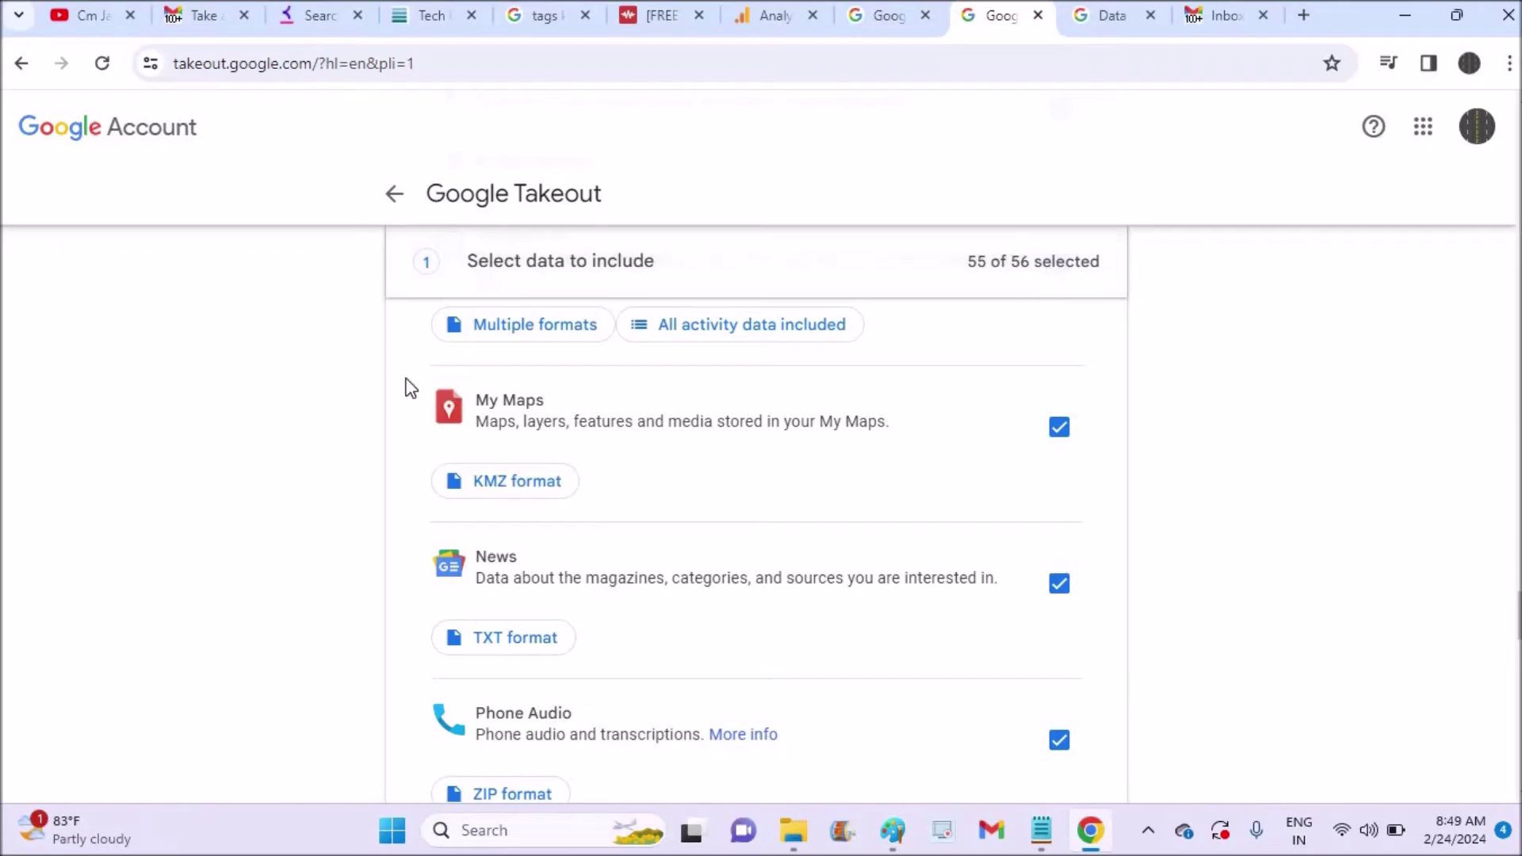
pyautogui.scroll(-20, 137, 509)
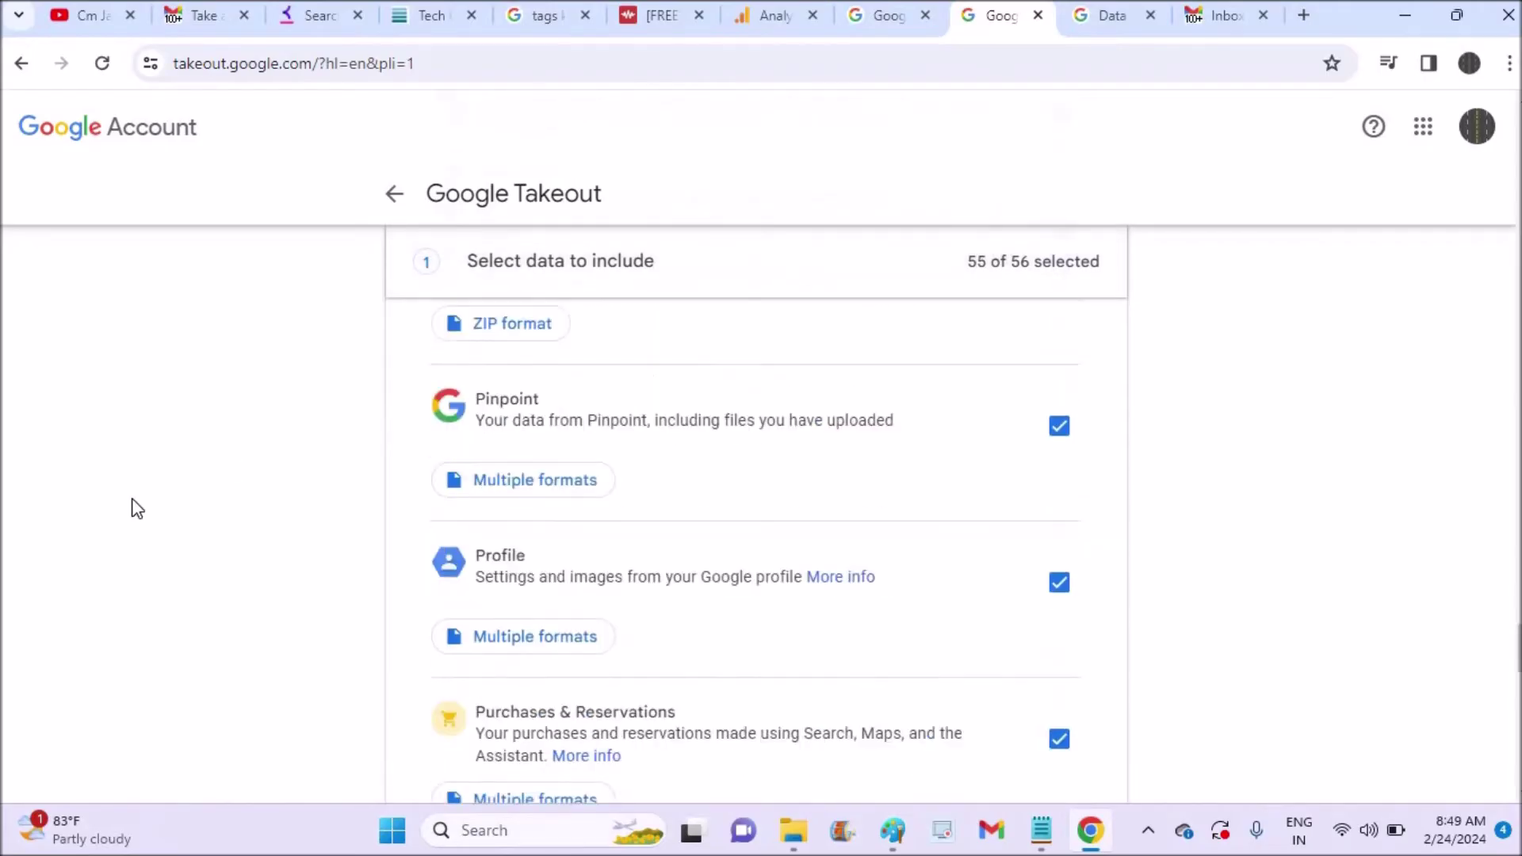
pyautogui.scroll(-2, 136, 509)
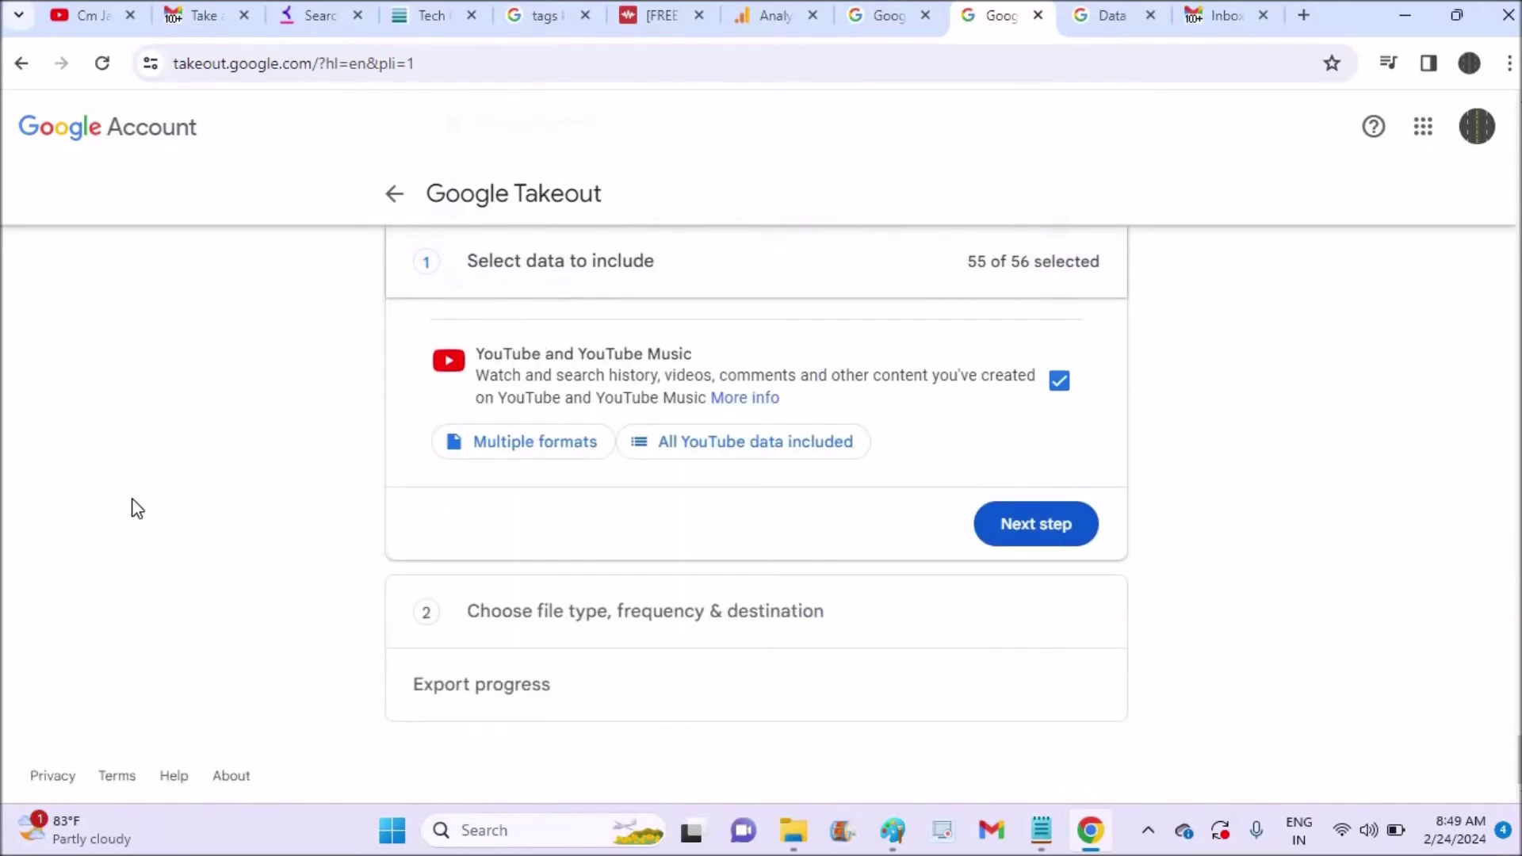
# Advance to the destination step, keeping 'Send download link via email' as the transfer method.
pyautogui.click(1043, 547)
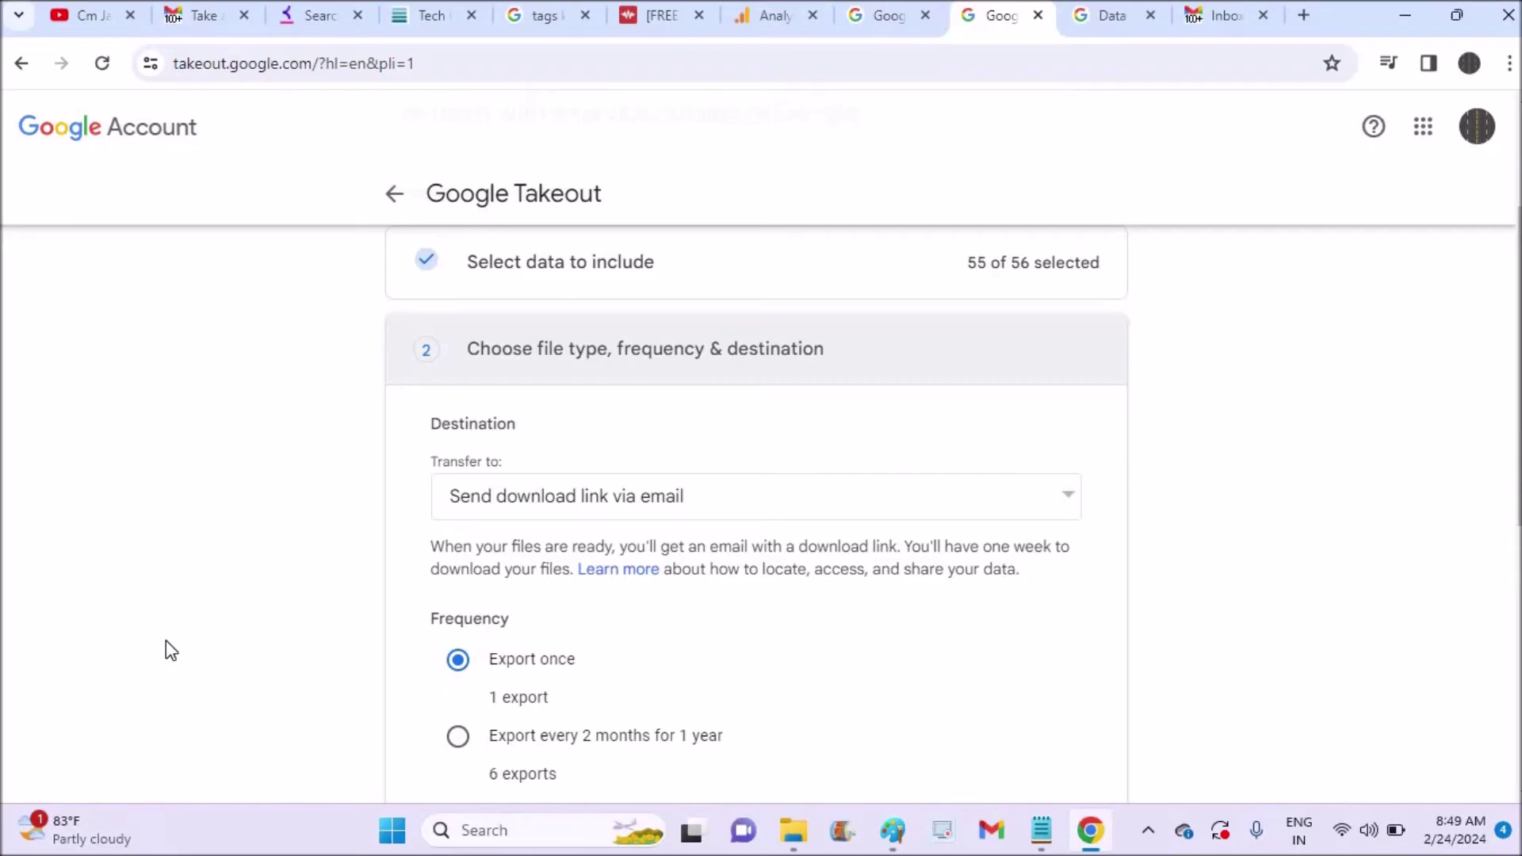
pyautogui.scroll(-10, 165, 641)
pyautogui.scroll(10, 165, 640)
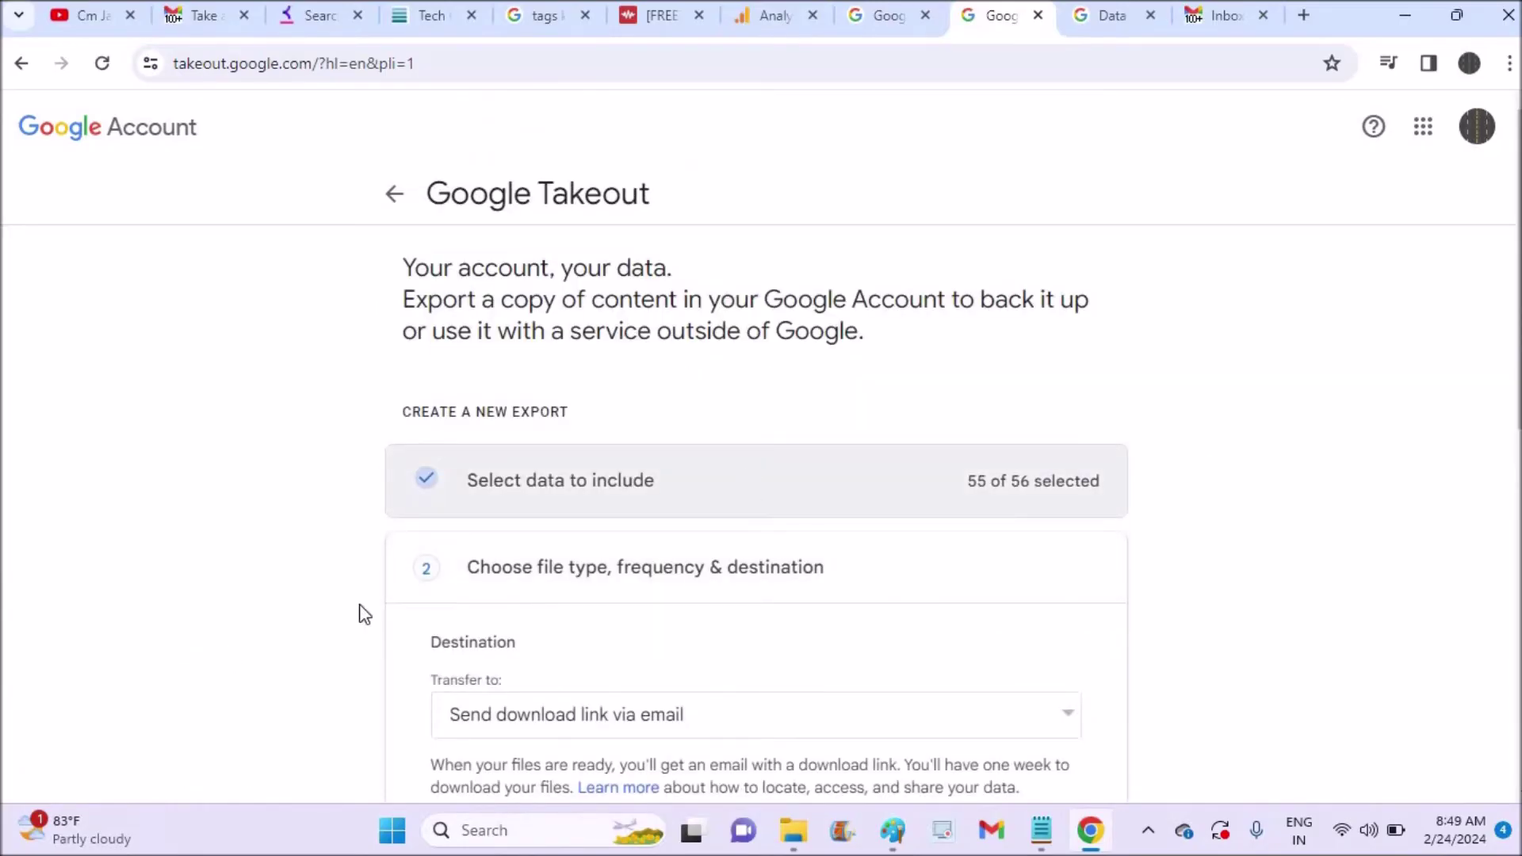
pyautogui.click(719, 725)
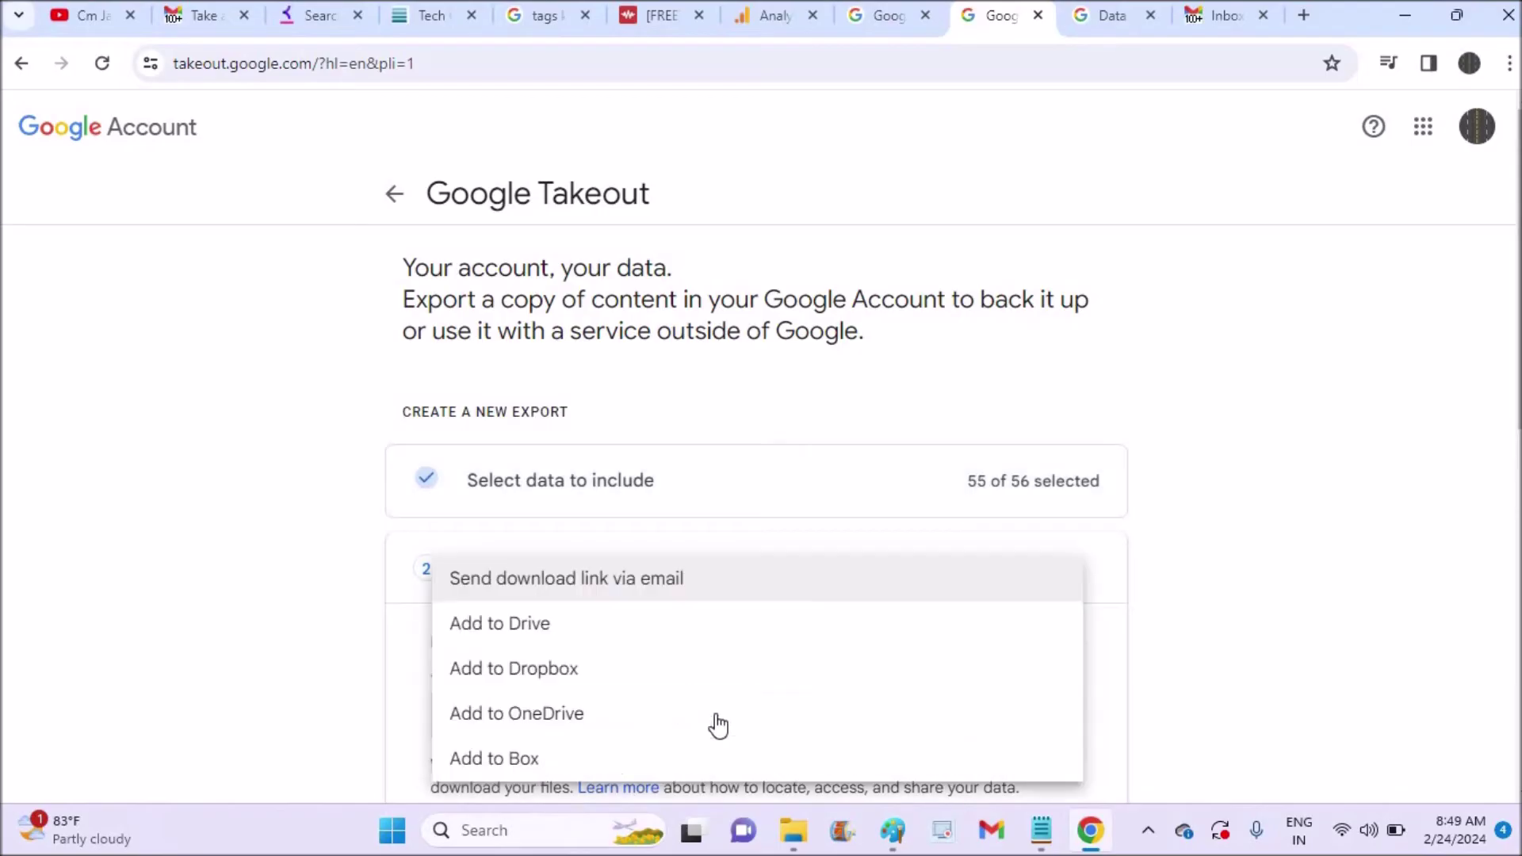
pyautogui.click(675, 586)
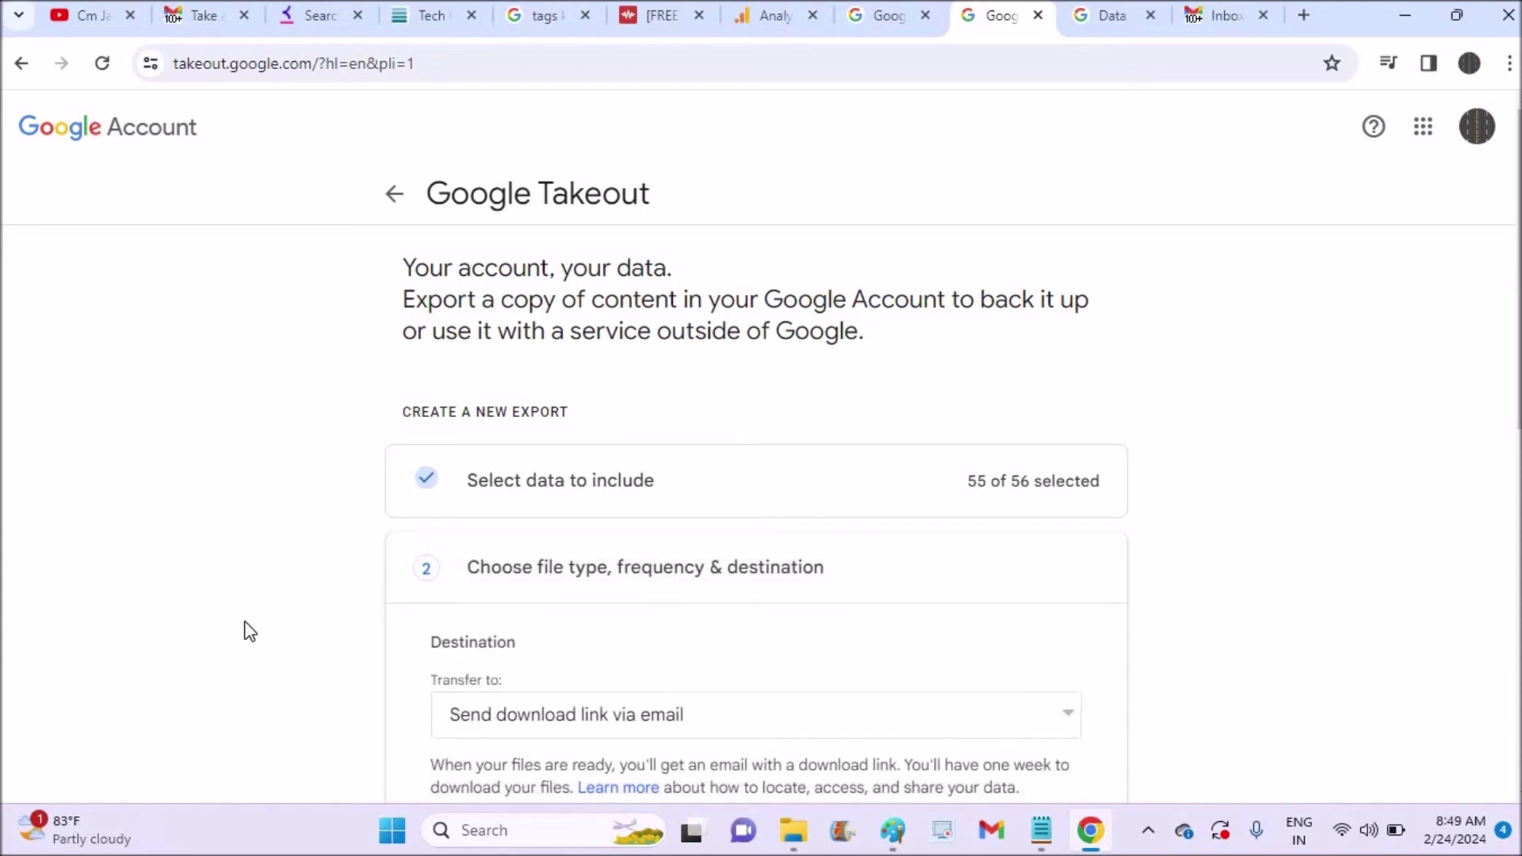
pyautogui.scroll(-8, 758, 452)
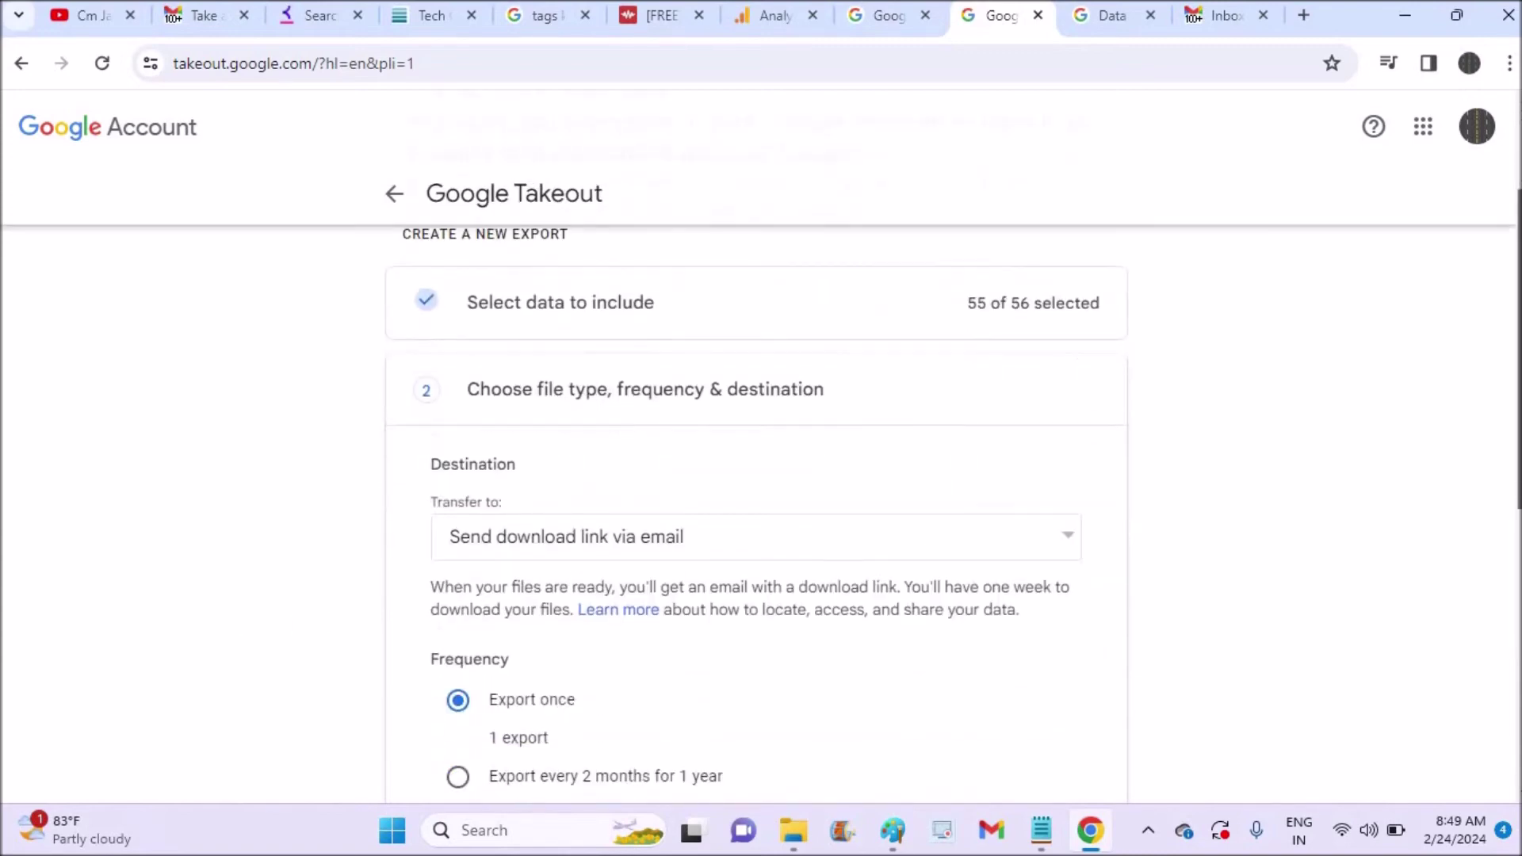
pyautogui.scroll(-2, 757, 547)
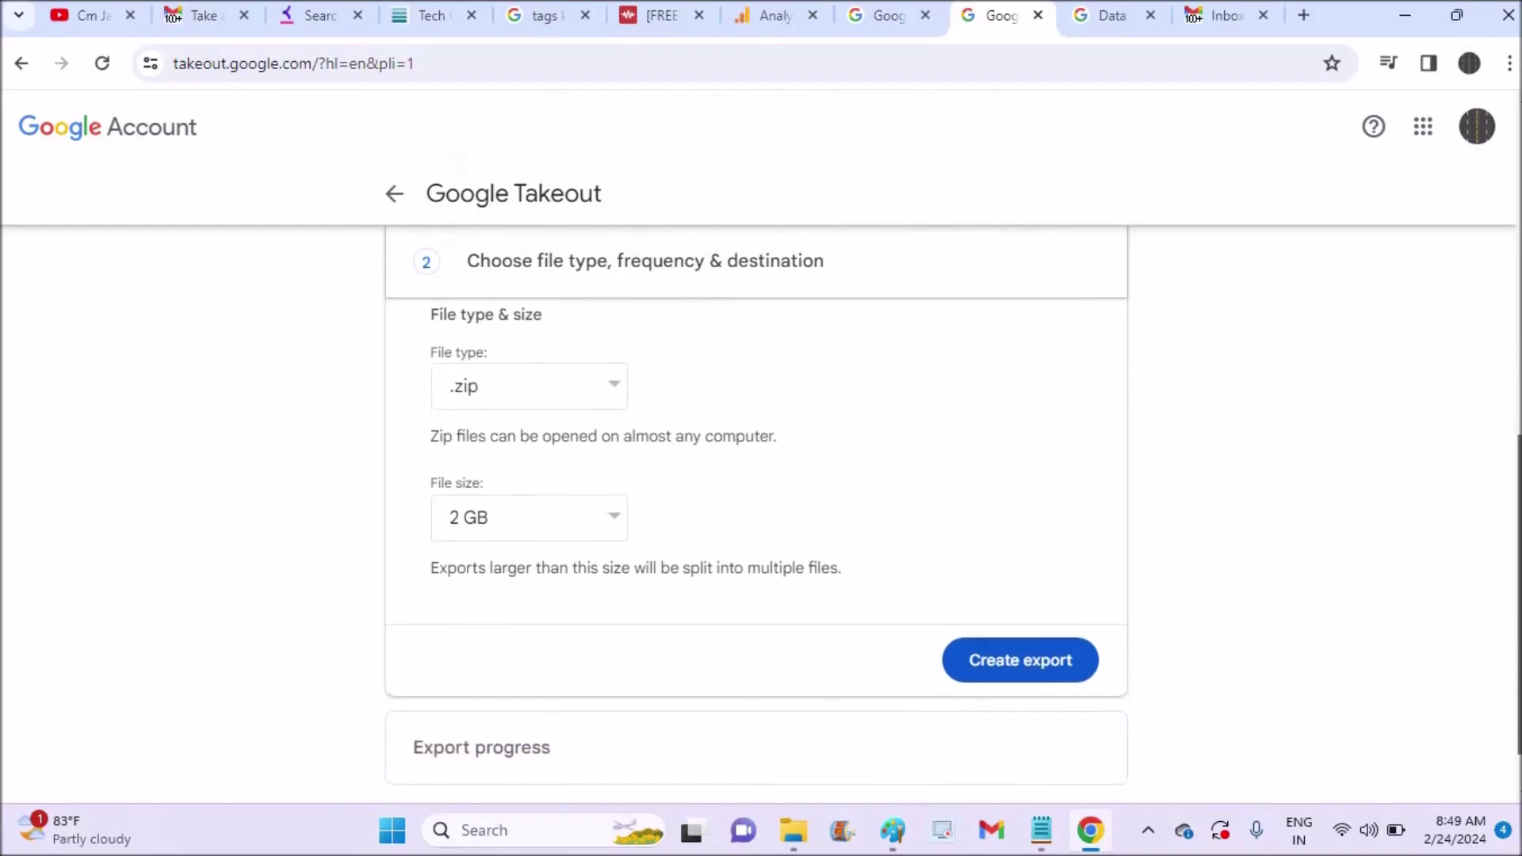
# Keep .zip as the file type and choose 10 GB as the file size.
pyautogui.click(613, 382)
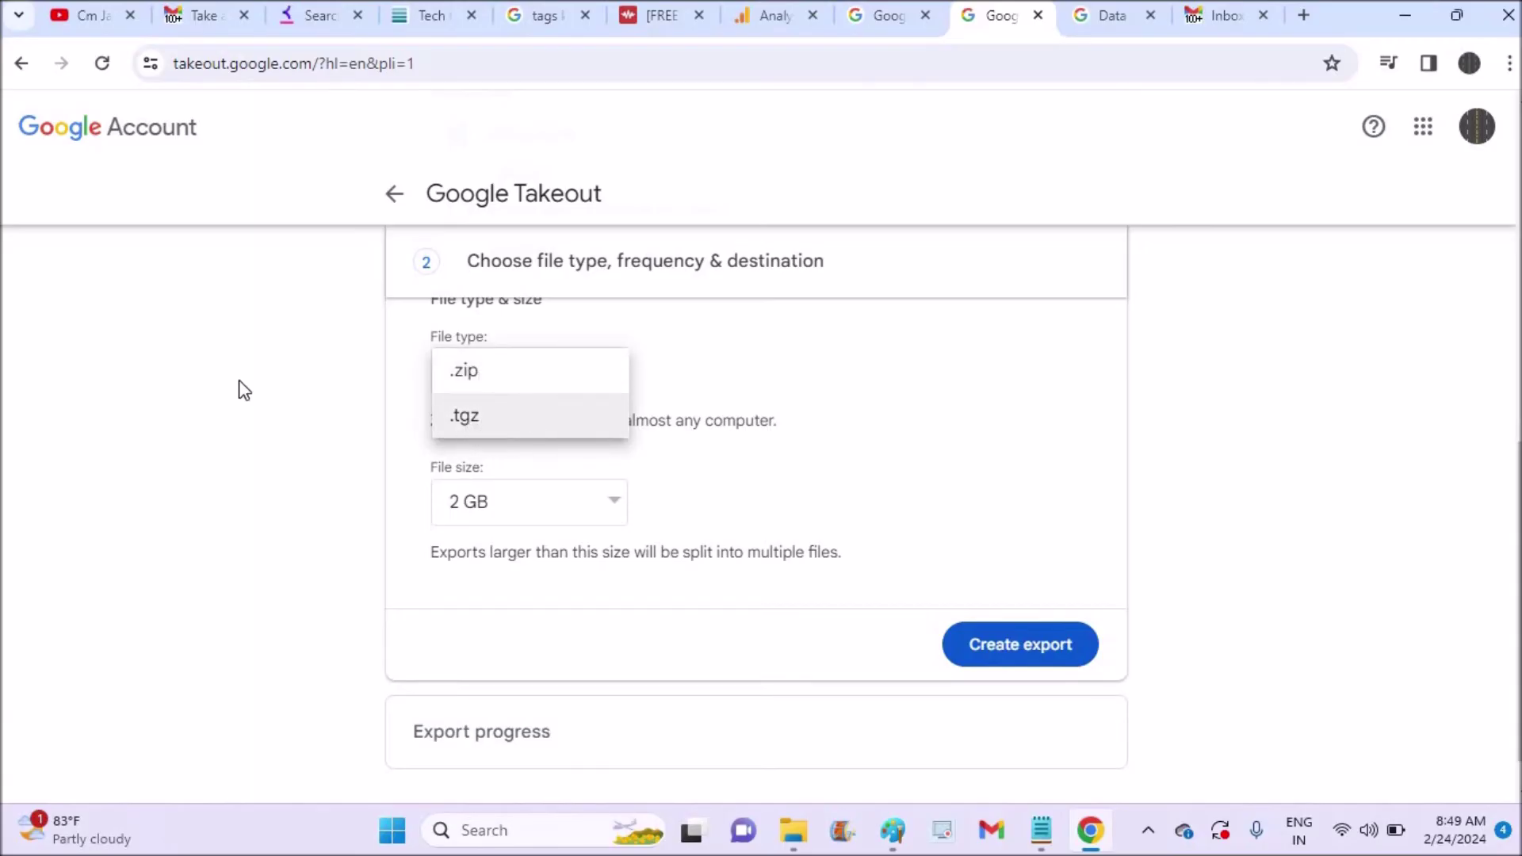
pyautogui.click(514, 384)
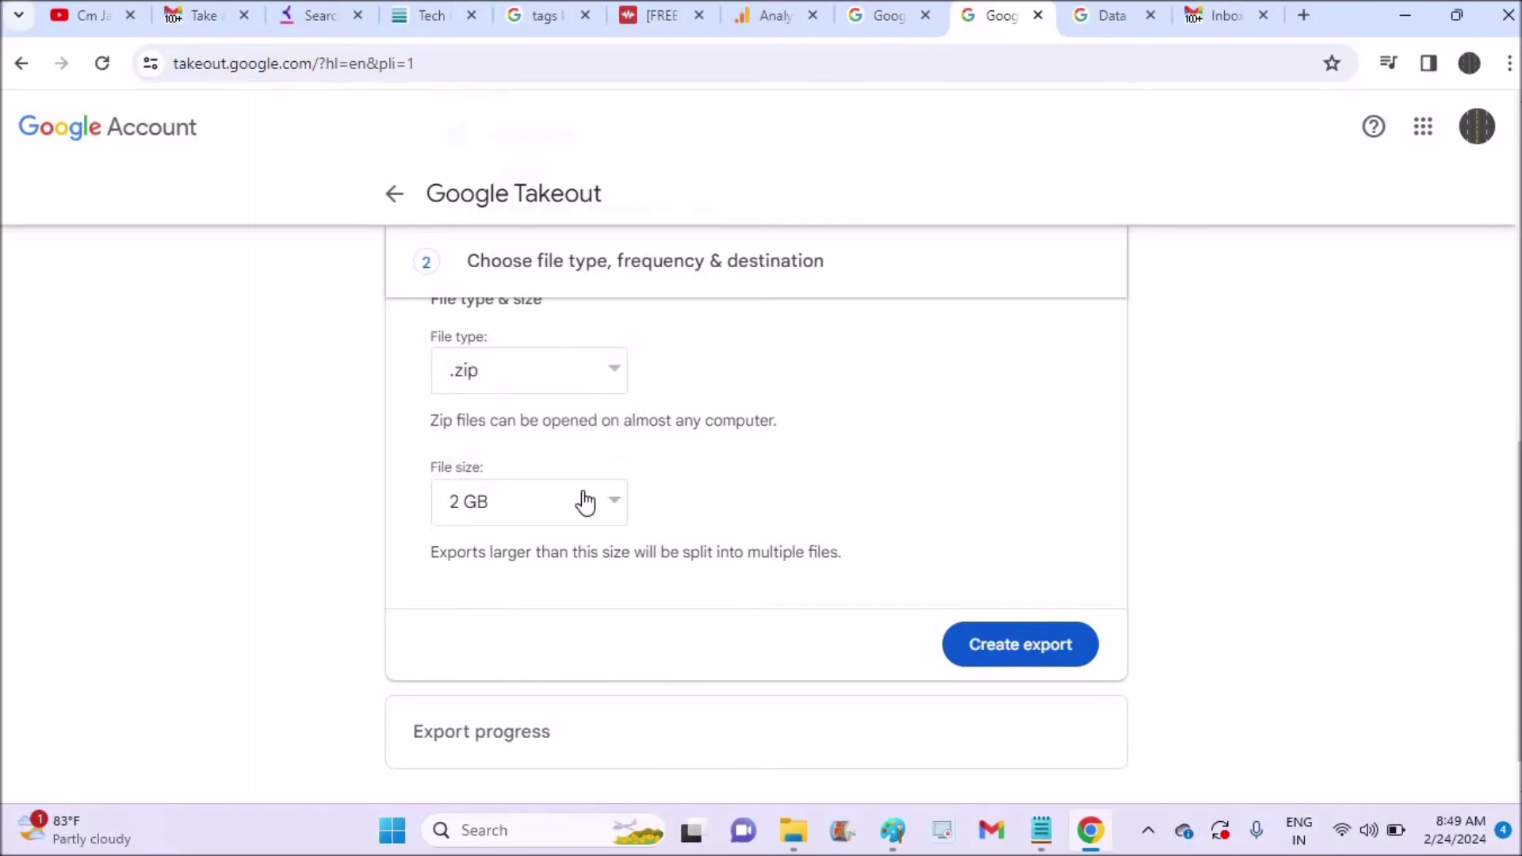
pyautogui.click(611, 523)
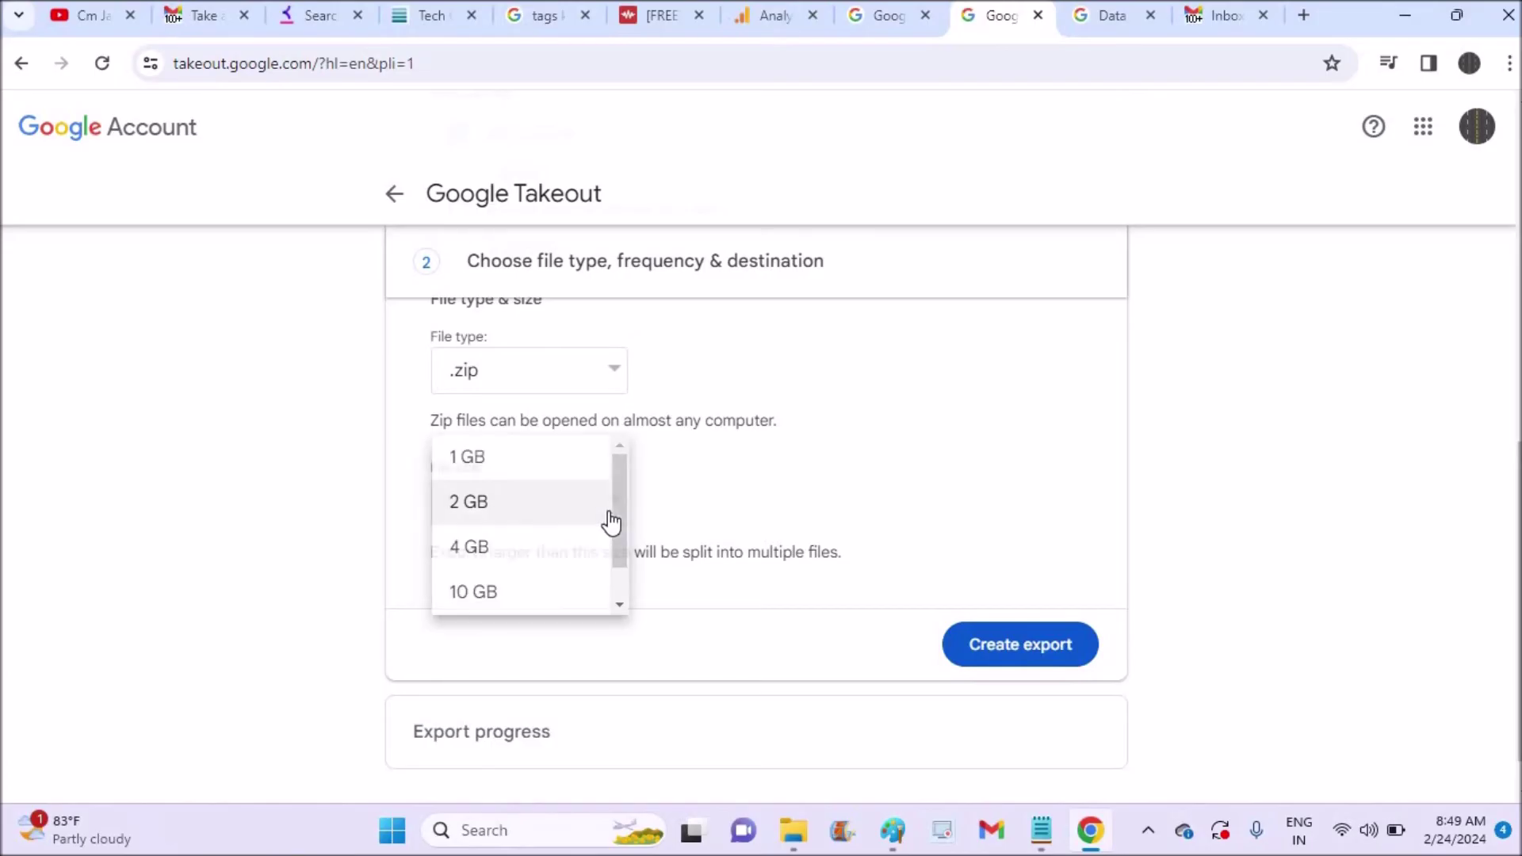
pyautogui.click(556, 607)
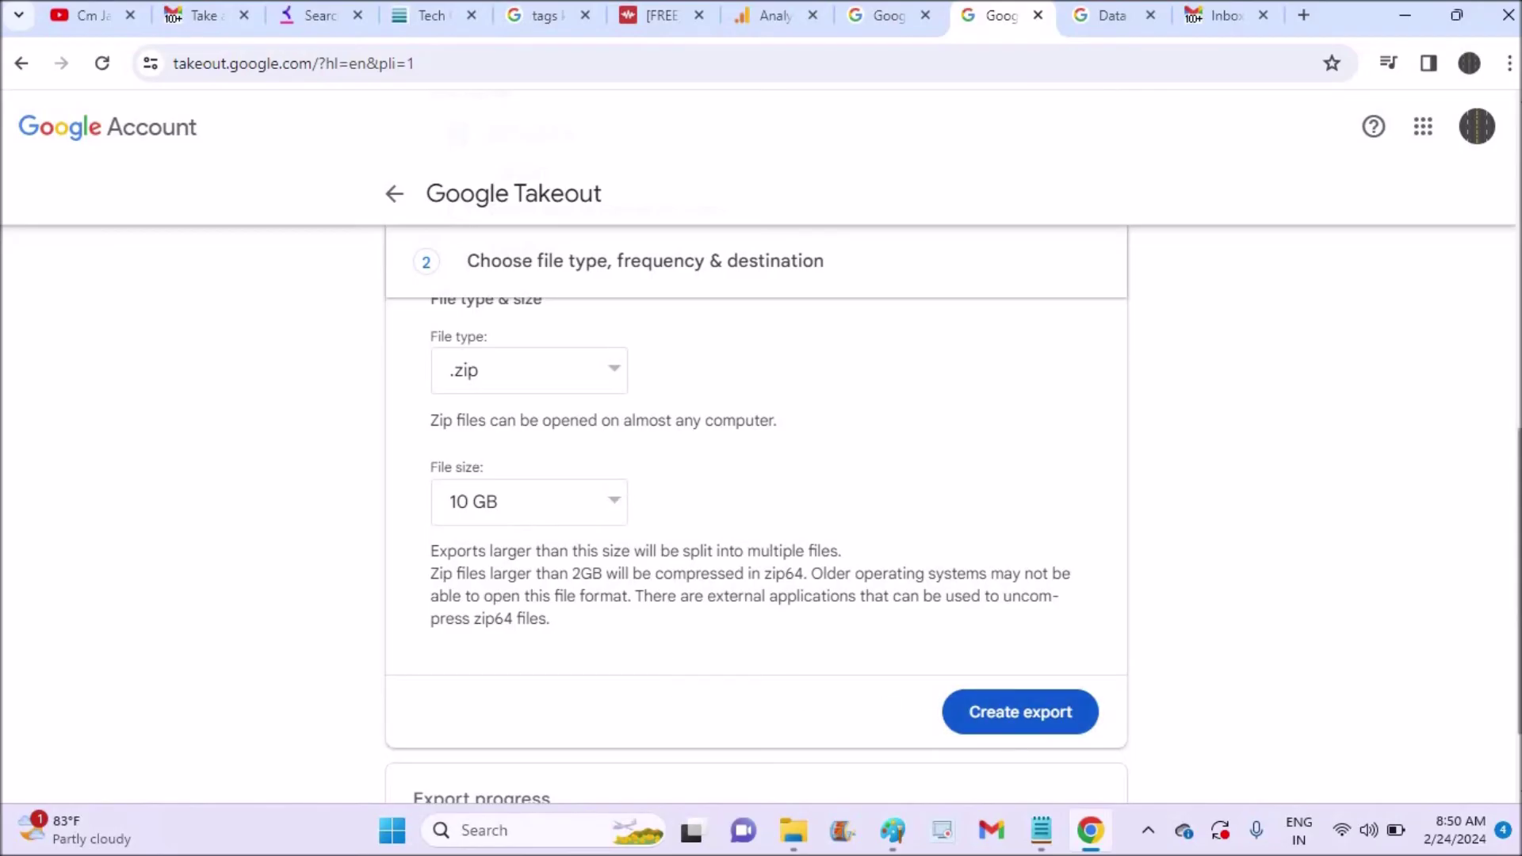
pyautogui.scroll(-2, 754, 555)
# Scroll back up to review the configured one-time .zip export settings.
pyautogui.scroll(1, 1036, 605)
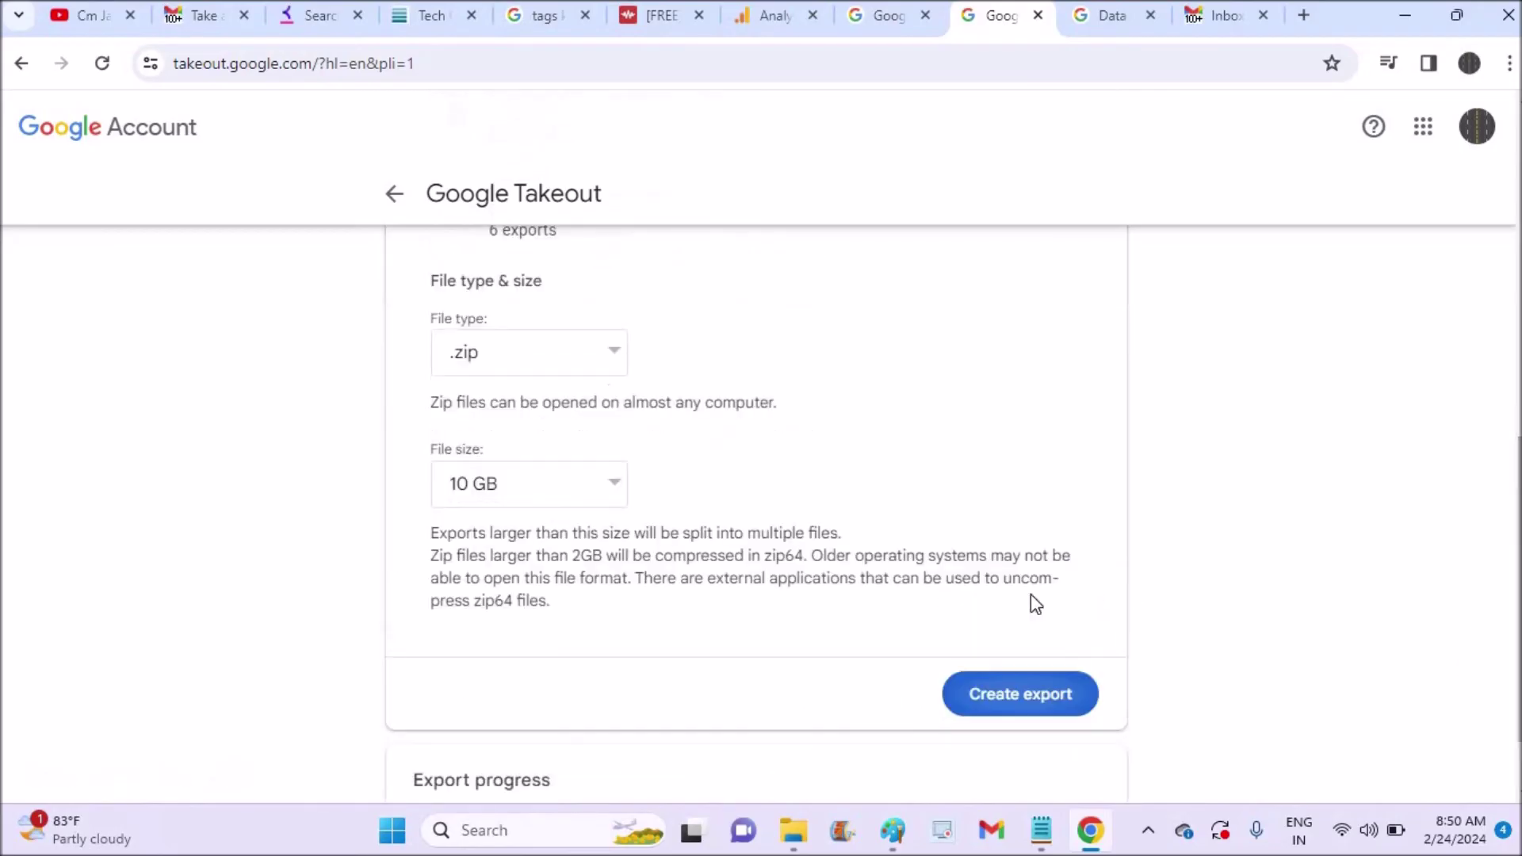